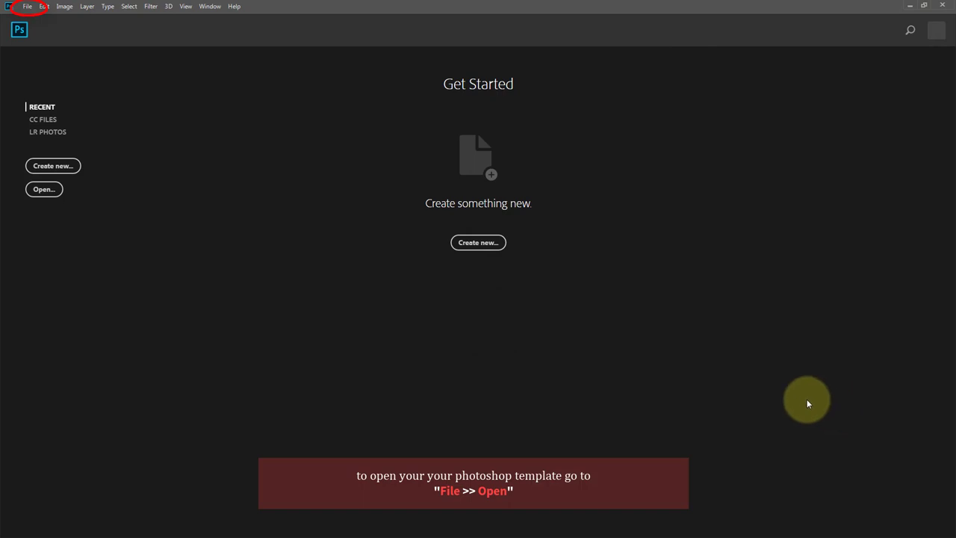
- Open the Fresh Meat Photoshop Template.psd mockup file
{"action": "left_click", "coordinate": [27, 6]}
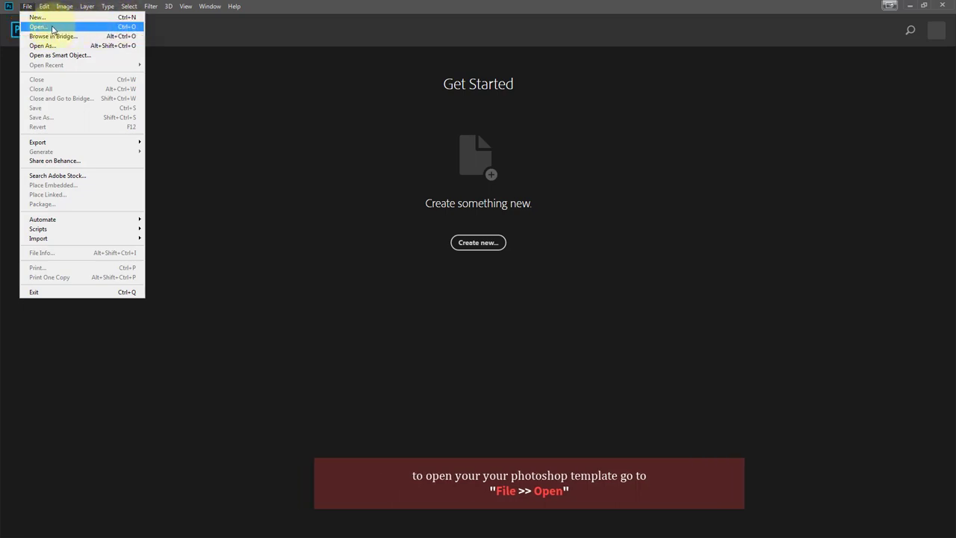
{"action": "left_click", "coordinate": [51, 27]}
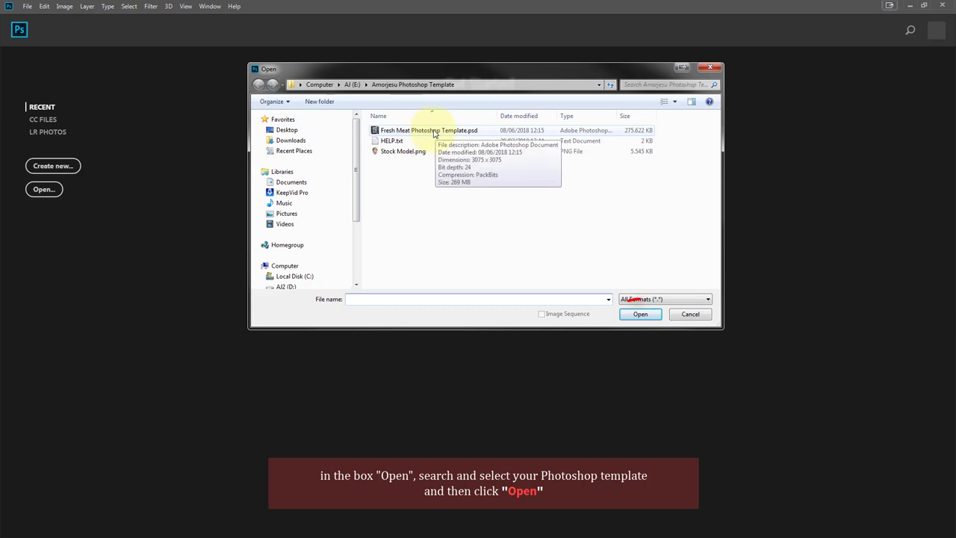
{"action": "left_click", "coordinate": [434, 132]}
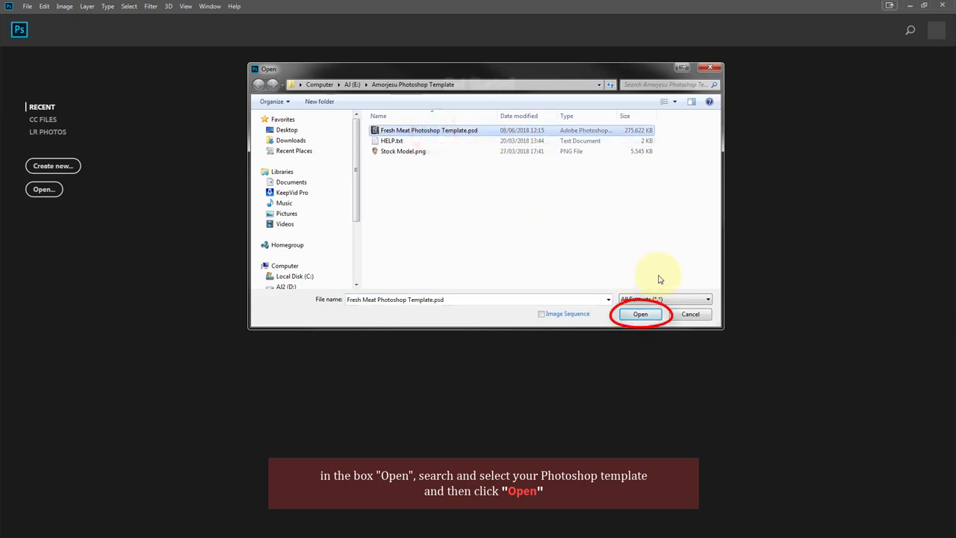
{"action": "left_click", "coordinate": [638, 314]}
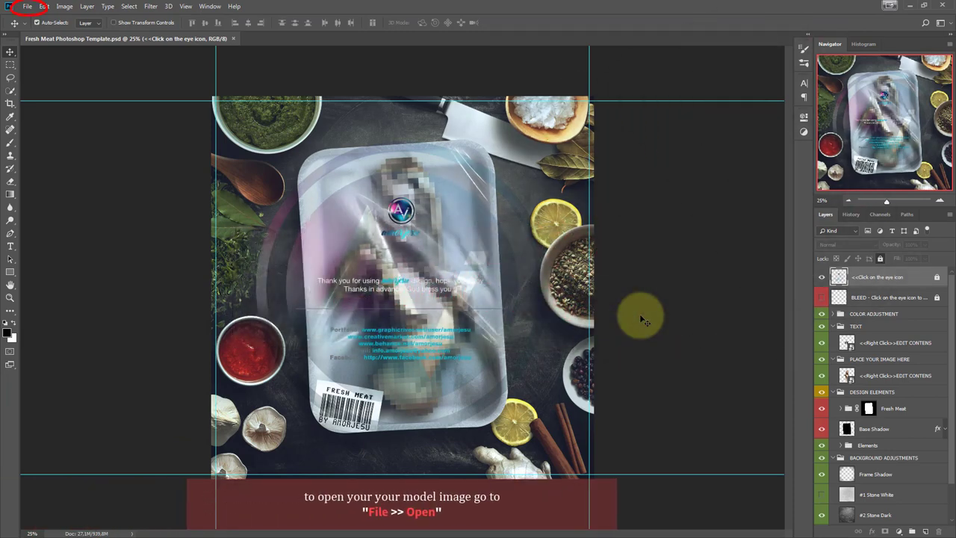
- Open Stock Model.png as a second document beside the template
{"action": "left_click", "coordinate": [28, 8]}
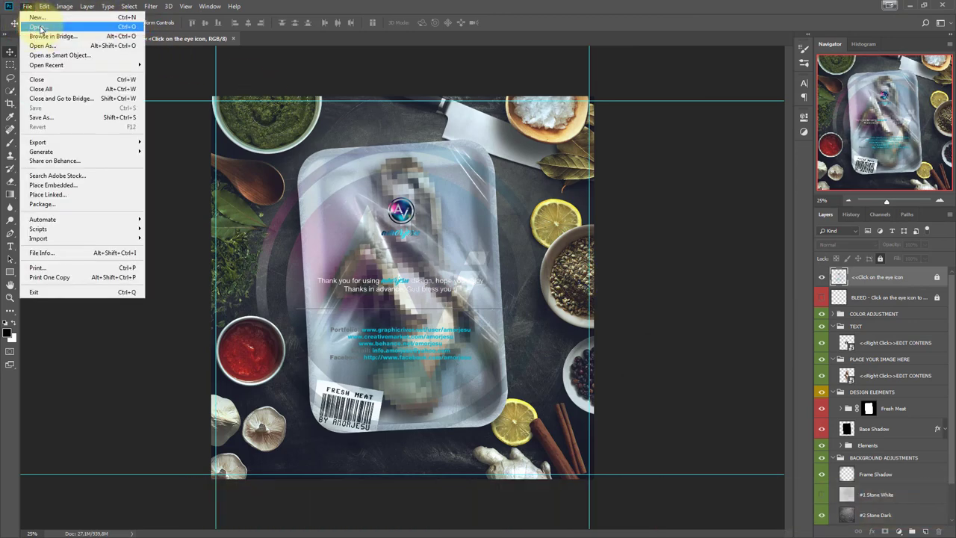
{"action": "left_click", "coordinate": [38, 27]}
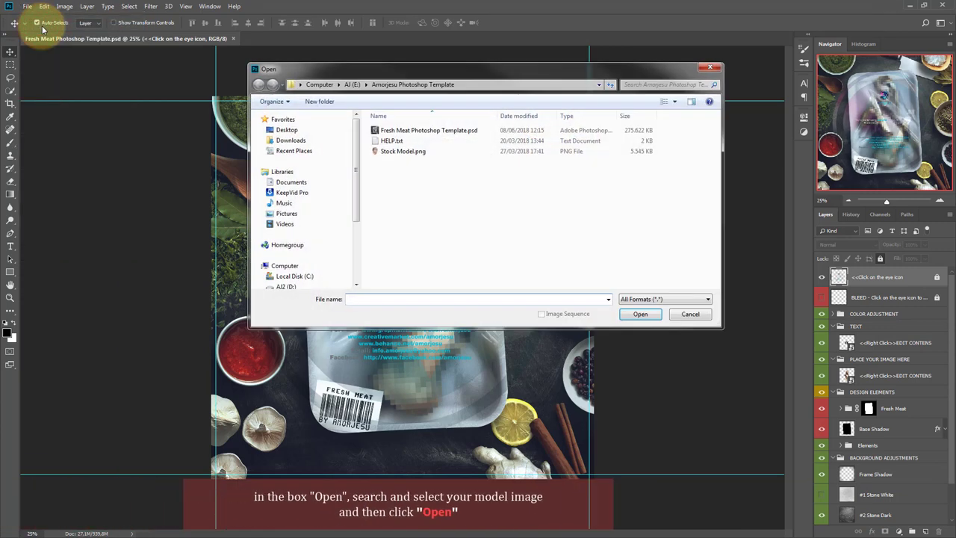
{"action": "left_click", "coordinate": [393, 153]}
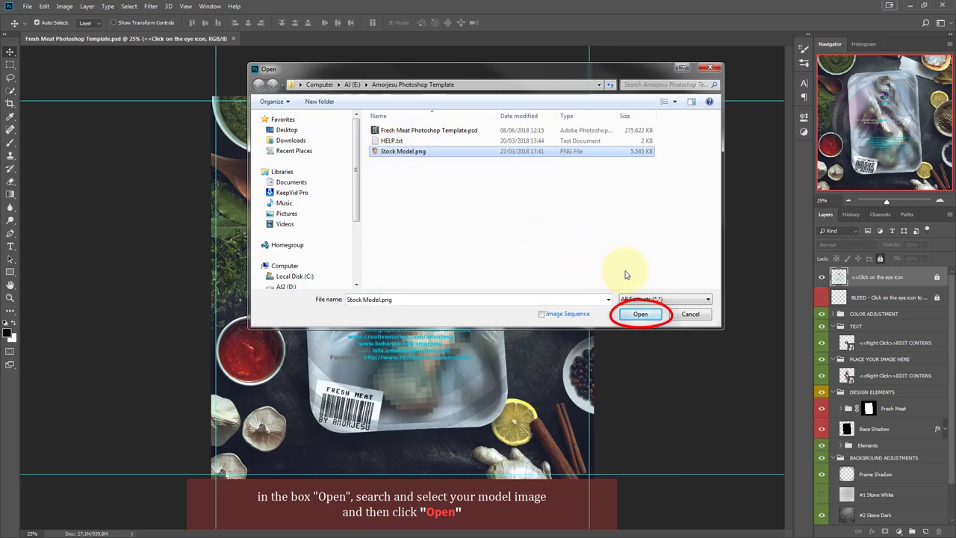
{"action": "left_click", "coordinate": [640, 314]}
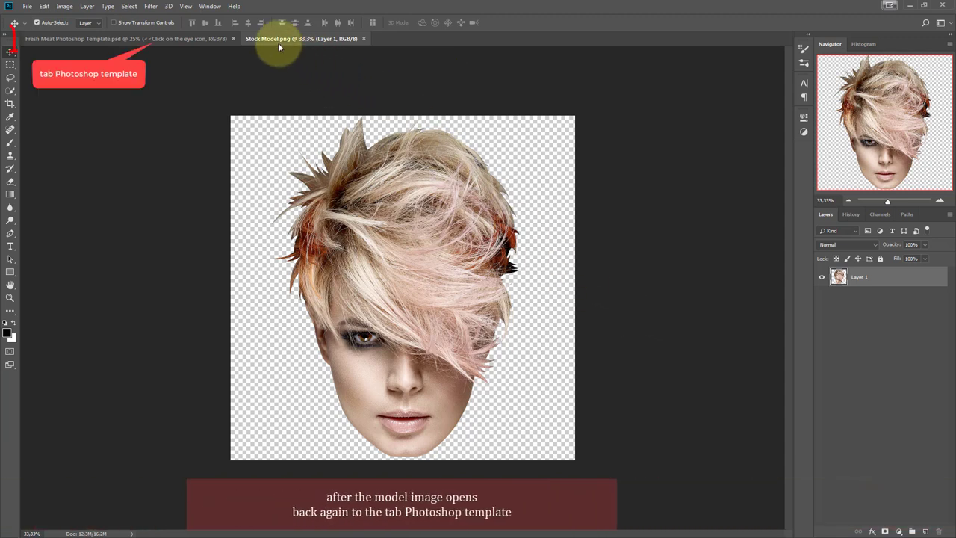
- Return to the template and hide the Amorjesu watermark layer
{"action": "left_click", "coordinate": [173, 38]}
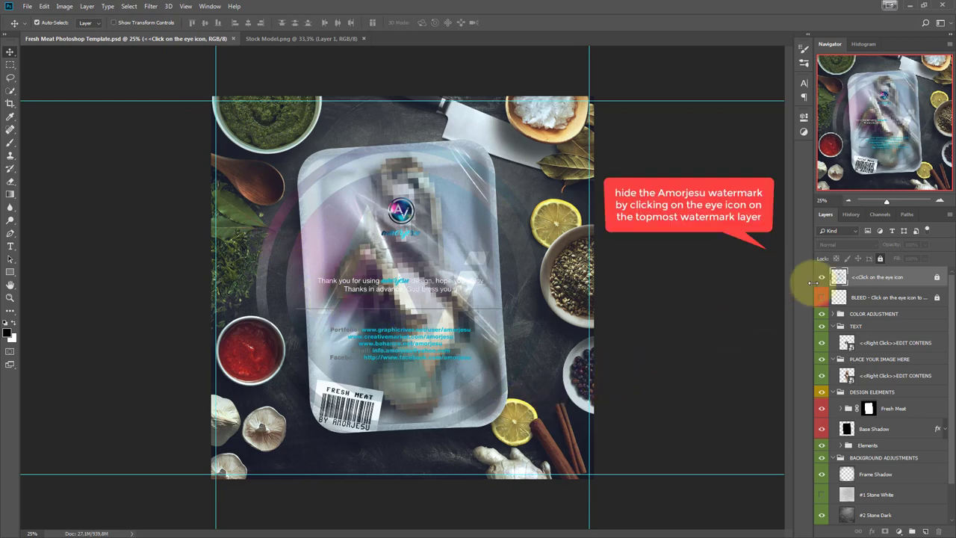
{"action": "left_click", "coordinate": [821, 277]}
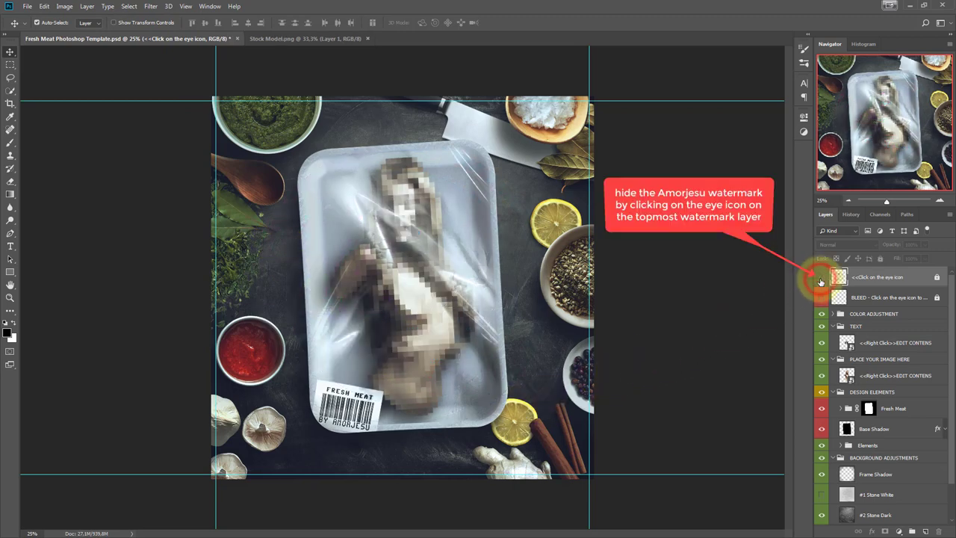
{"action": "left_click", "coordinate": [821, 280]}
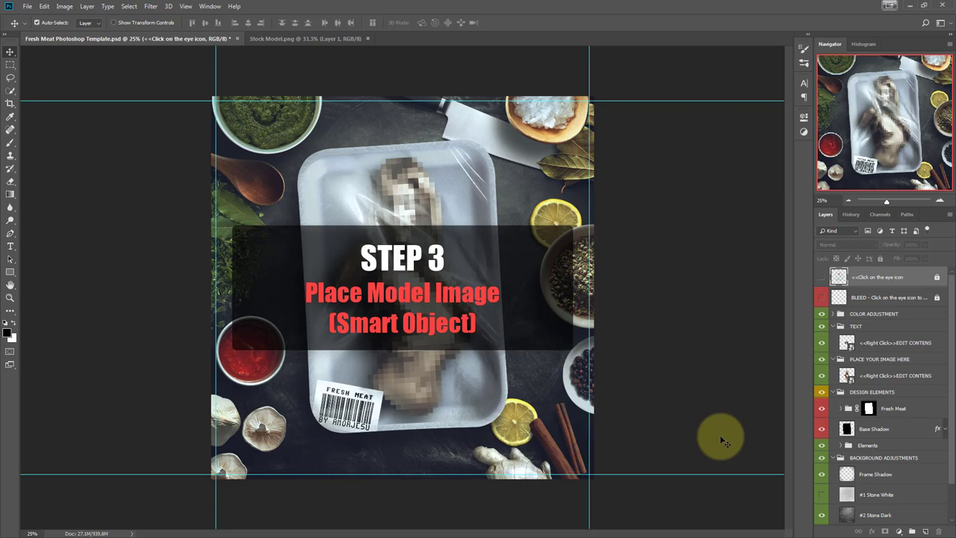
- Edit the contents of the smart object in the PLACE YOUR IMAGE HERE group
{"action": "left_click", "coordinate": [870, 362]}
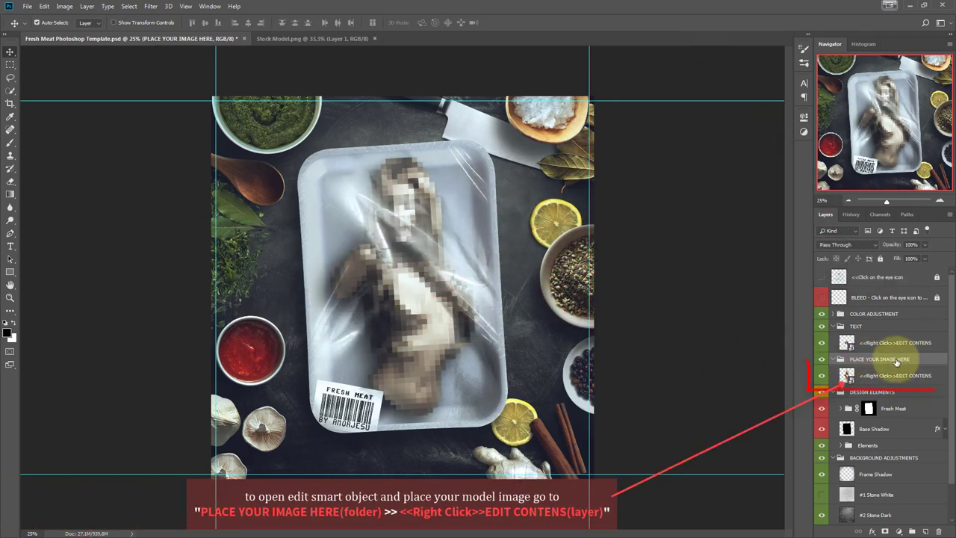
{"action": "left_click", "coordinate": [888, 378]}
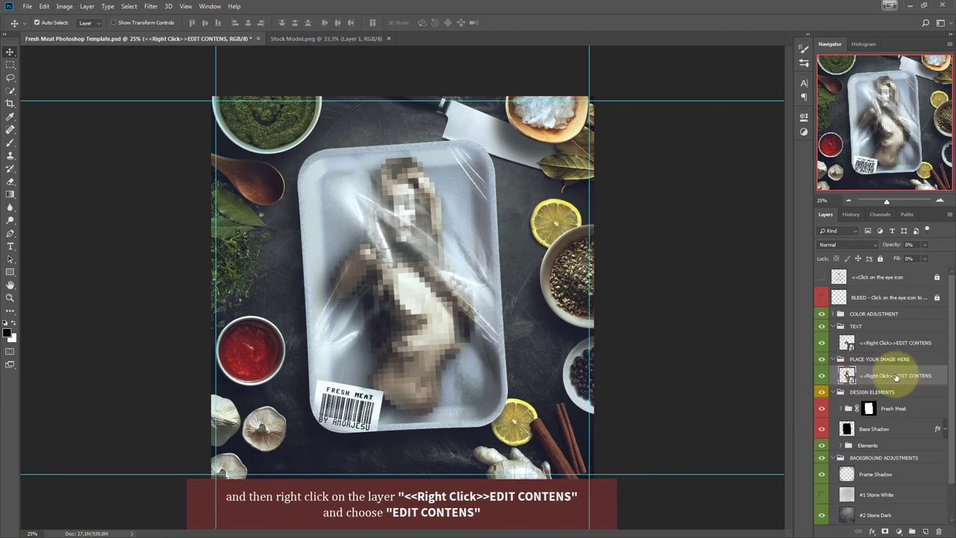
{"action": "right_click", "coordinate": [878, 377]}
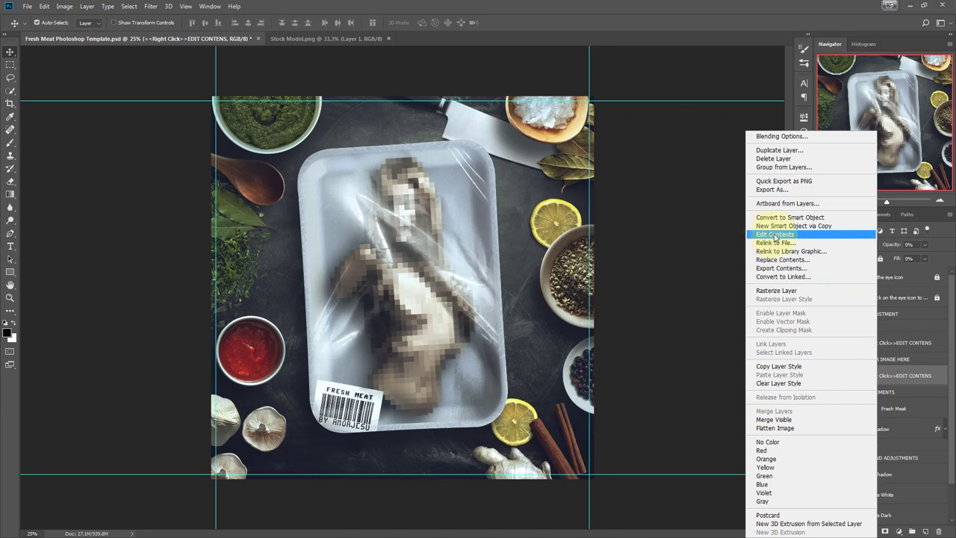
{"action": "left_click", "coordinate": [786, 236]}
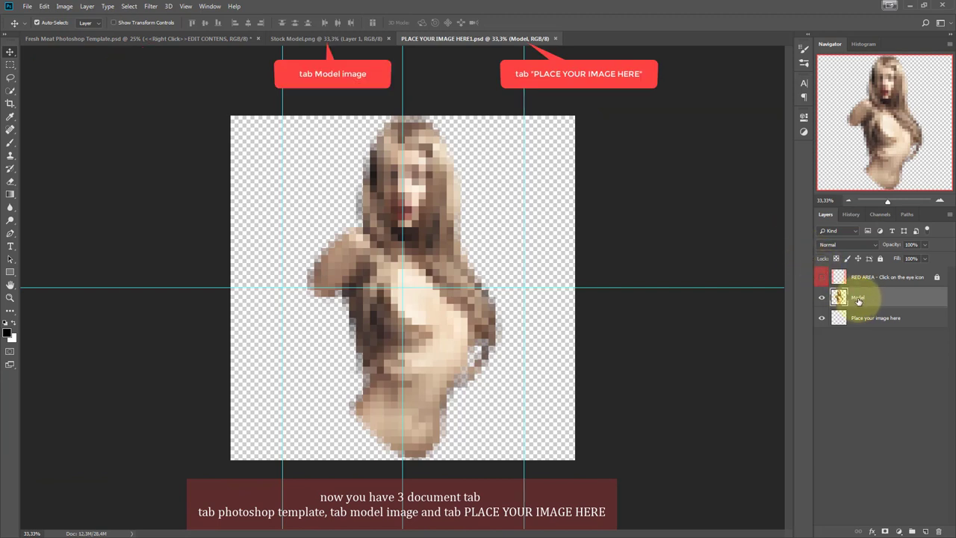
- Hide the pixelated Model placeholder layer in the smart object
{"action": "left_click", "coordinate": [821, 298]}
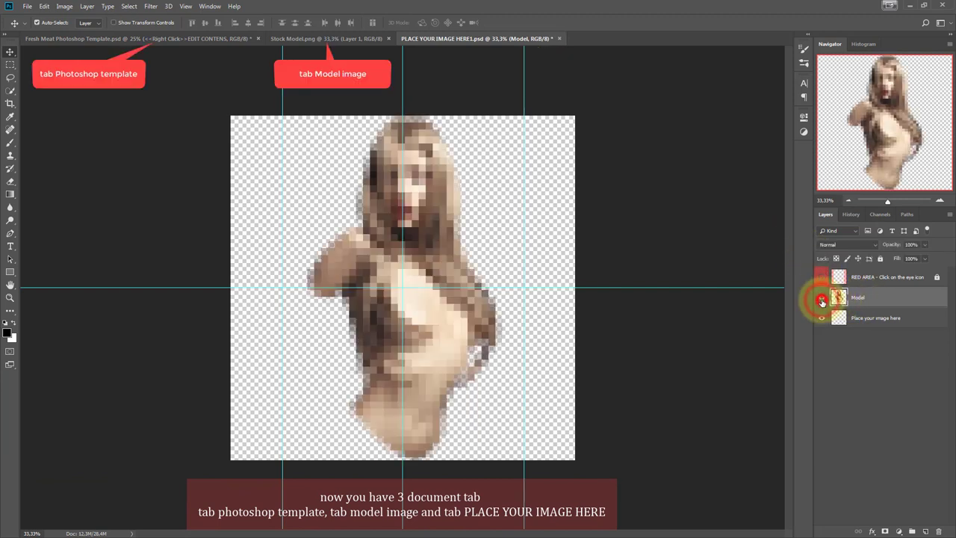
{"action": "left_click", "coordinate": [822, 298]}
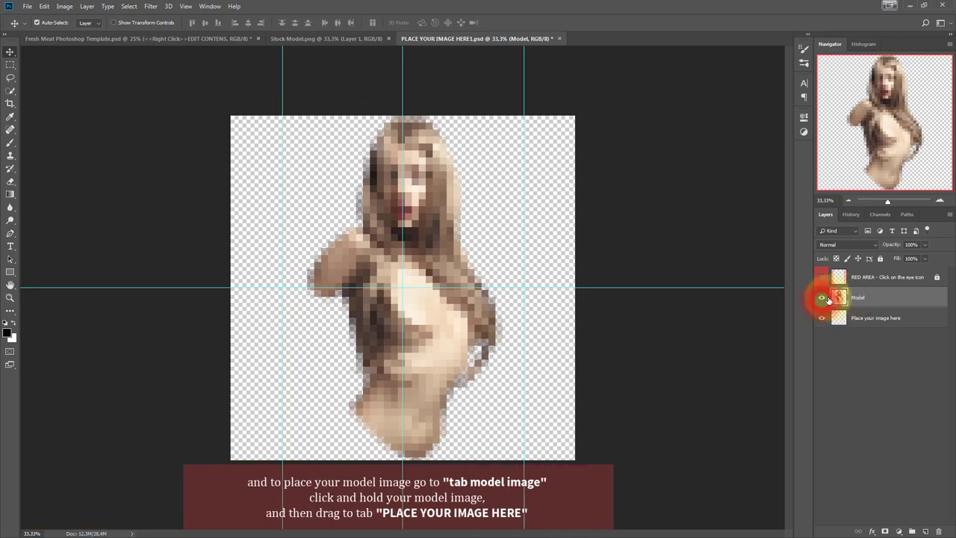
{"action": "left_click", "coordinate": [821, 298]}
{"action": "left_click", "coordinate": [821, 278]}
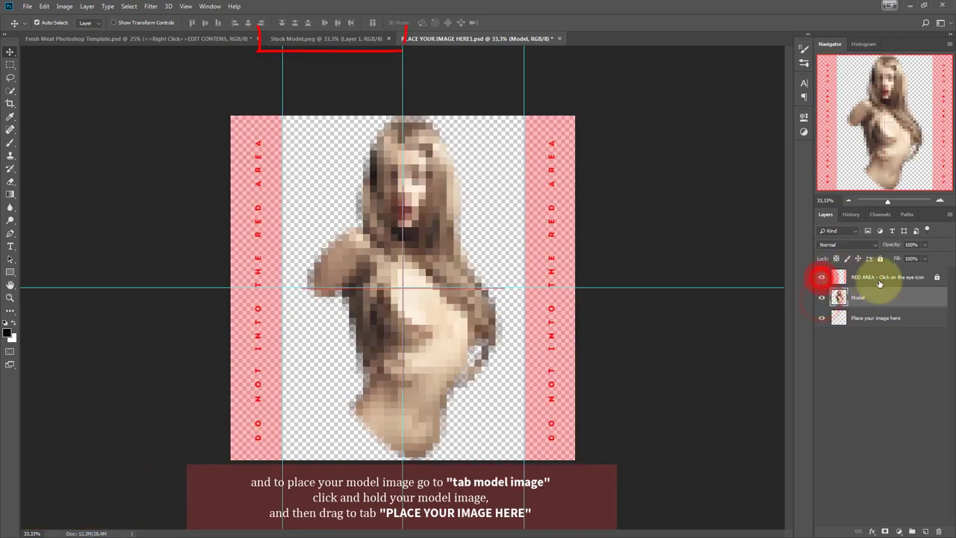
{"action": "left_click", "coordinate": [821, 278]}
{"action": "left_click", "coordinate": [822, 277]}
{"action": "left_click", "coordinate": [821, 278]}
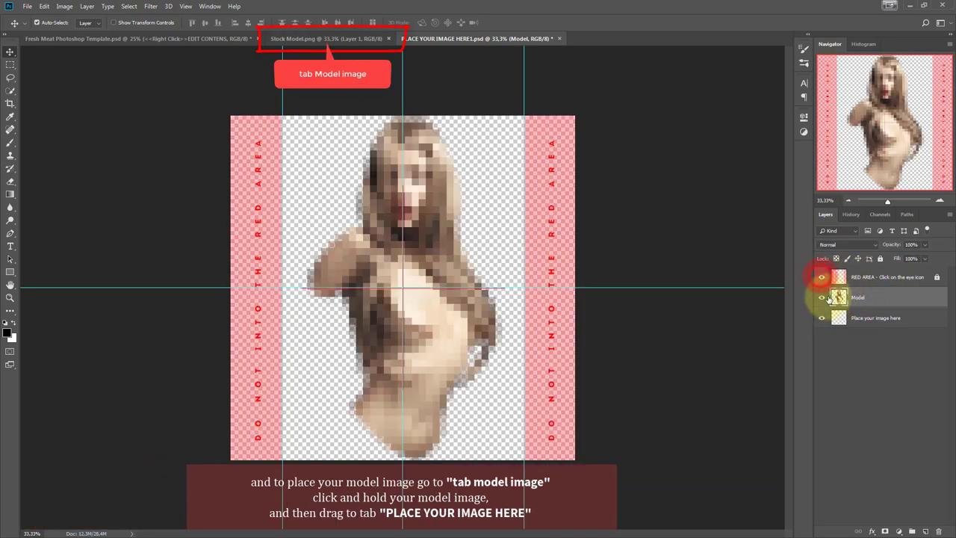
{"action": "left_click", "coordinate": [821, 298]}
{"action": "left_click", "coordinate": [821, 299]}
{"action": "left_click", "coordinate": [822, 299]}
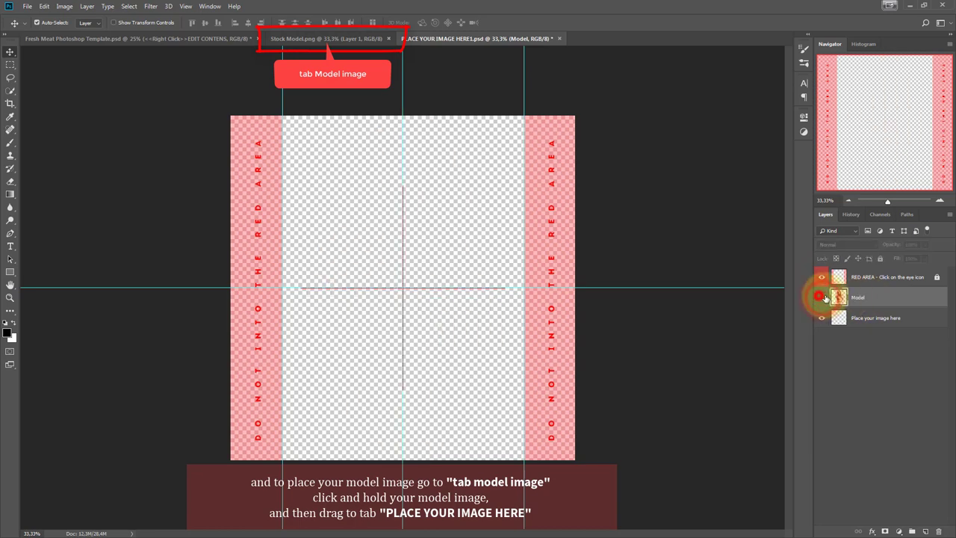
- Drag the model's head from Stock Model.png in, centred between the red bands
{"action": "left_click", "coordinate": [296, 38]}
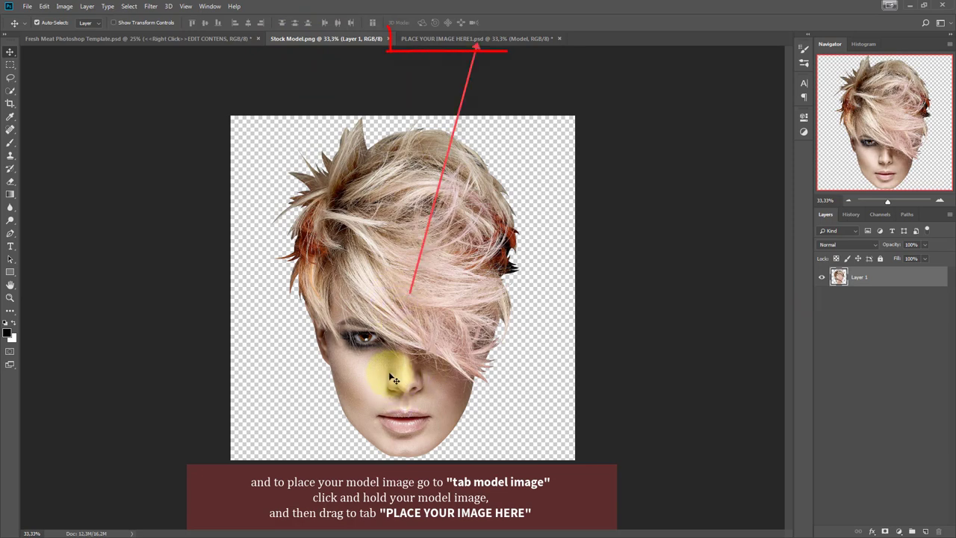
{"action": "mouse_move", "coordinate": [399, 281]}
{"action": "left_mouse_down"}
{"action": "mouse_move", "coordinate": [475, 39]}
{"action": "mouse_move", "coordinate": [407, 233]}
{"action": "left_mouse_up"}
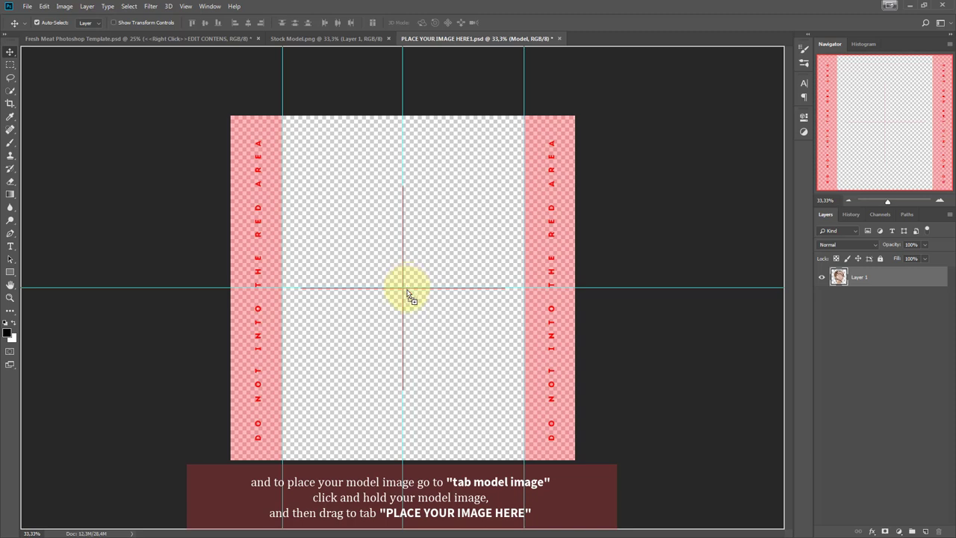
{"action": "left_click_drag", "start_coordinate": [407, 293], "coordinate": [422, 321]}
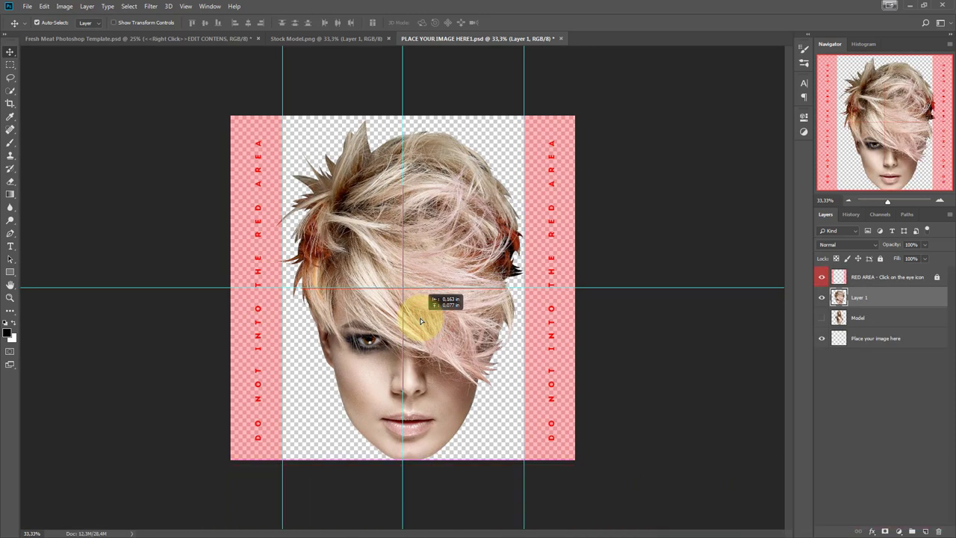
{"action": "left_click_drag", "start_coordinate": [421, 321], "coordinate": [418, 316]}
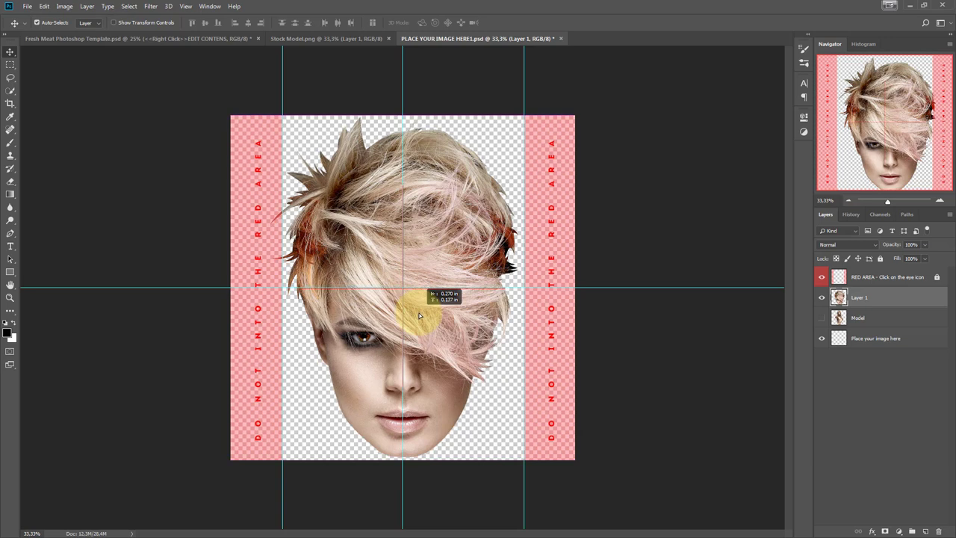
- Hide the RED AREA guide, then save and close PLACE YOUR IMAGE HERE1.psd
{"action": "left_click", "coordinate": [822, 298]}
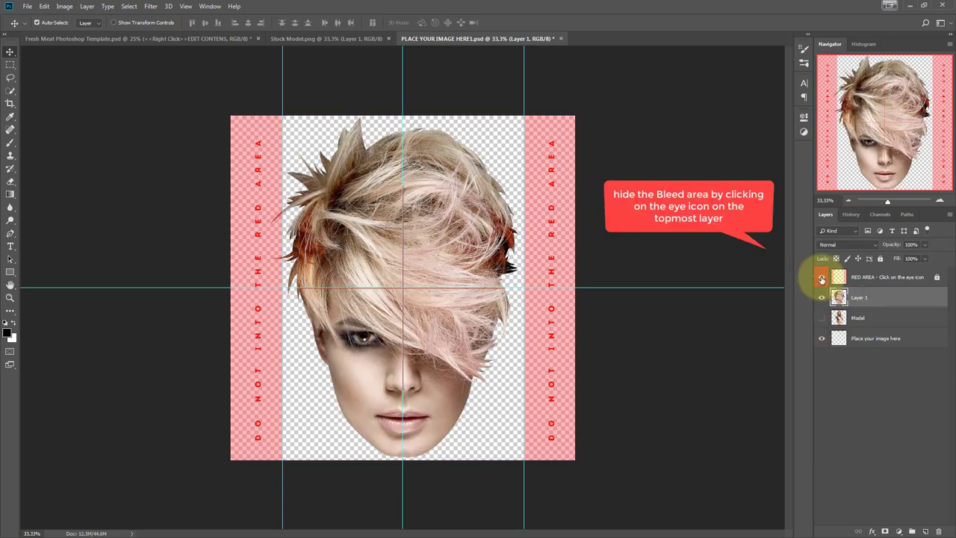
{"action": "left_click", "coordinate": [822, 278]}
{"action": "left_click", "coordinate": [821, 278]}
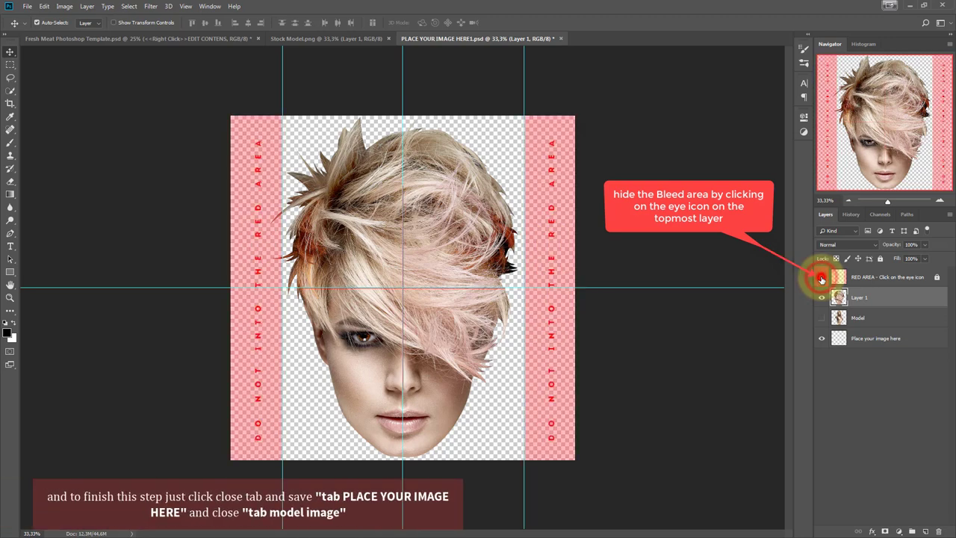
{"action": "left_click", "coordinate": [821, 278]}
{"action": "left_click", "coordinate": [821, 277]}
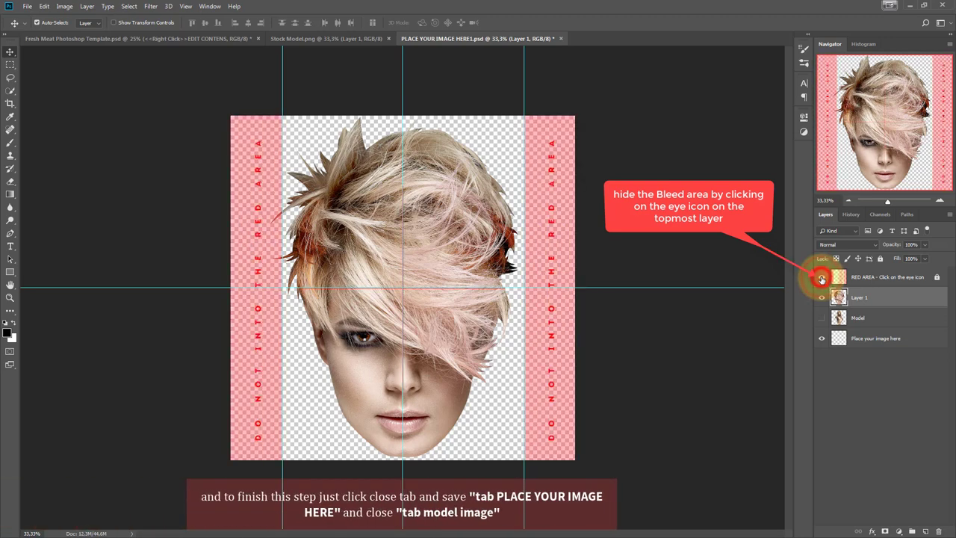
{"action": "left_click", "coordinate": [821, 277]}
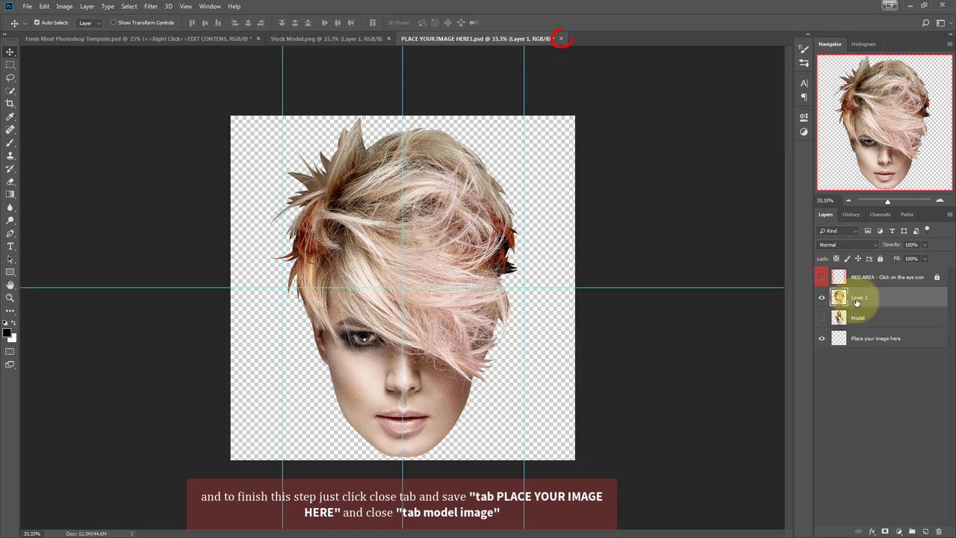
{"action": "left_click", "coordinate": [559, 39]}
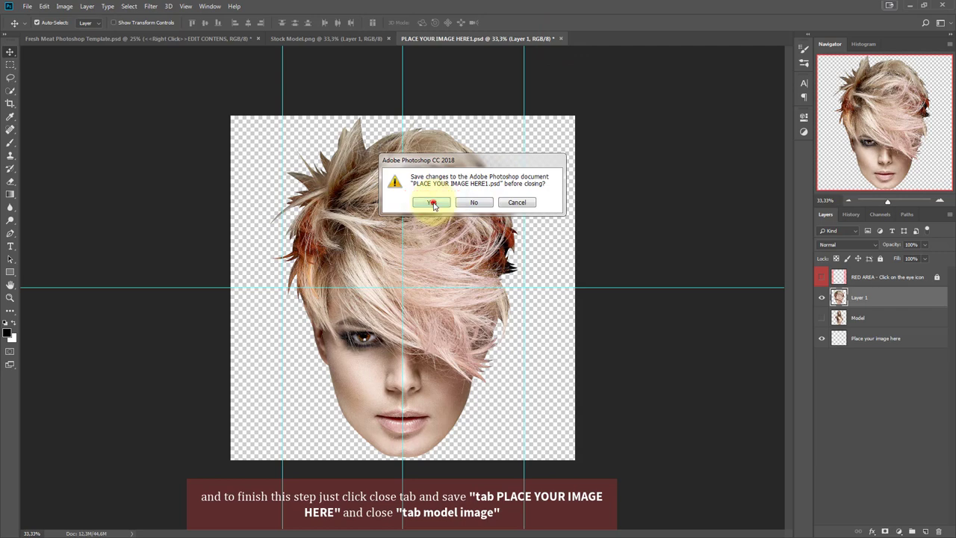
{"action": "left_click", "coordinate": [433, 203]}
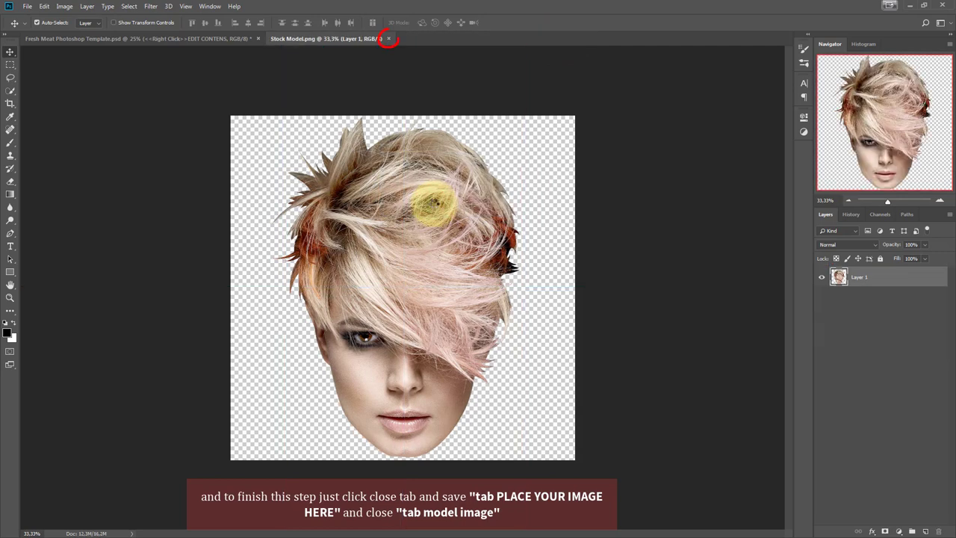
- Close Stock Model.png and edit the contents of the TEXT group's label smart object
{"action": "left_click", "coordinate": [388, 39]}
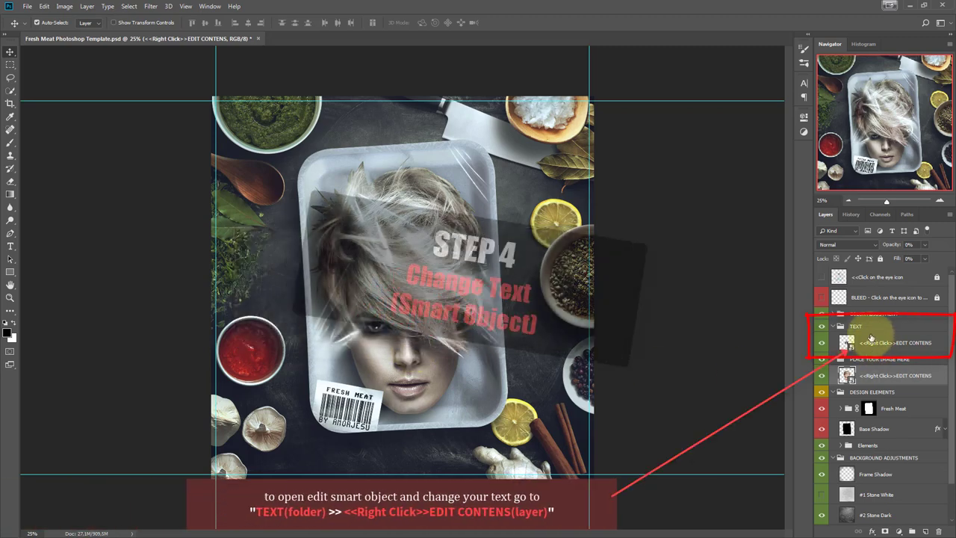
{"action": "left_click", "coordinate": [853, 326]}
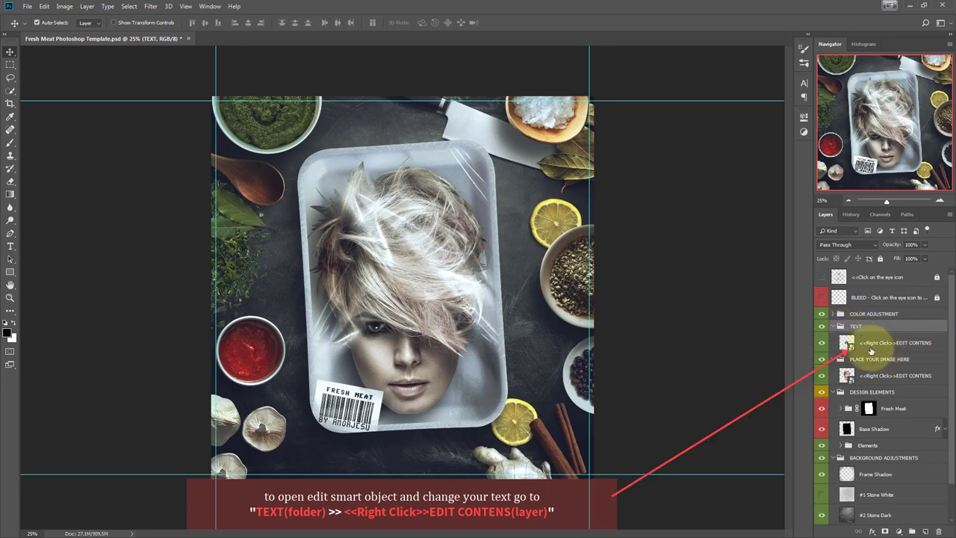
{"action": "left_click", "coordinate": [879, 344]}
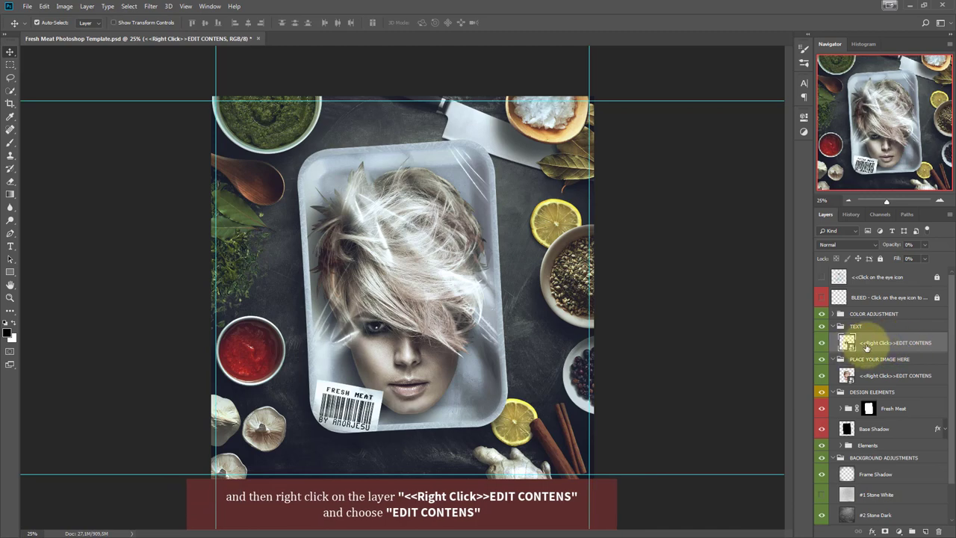
{"action": "right_click", "coordinate": [873, 346]}
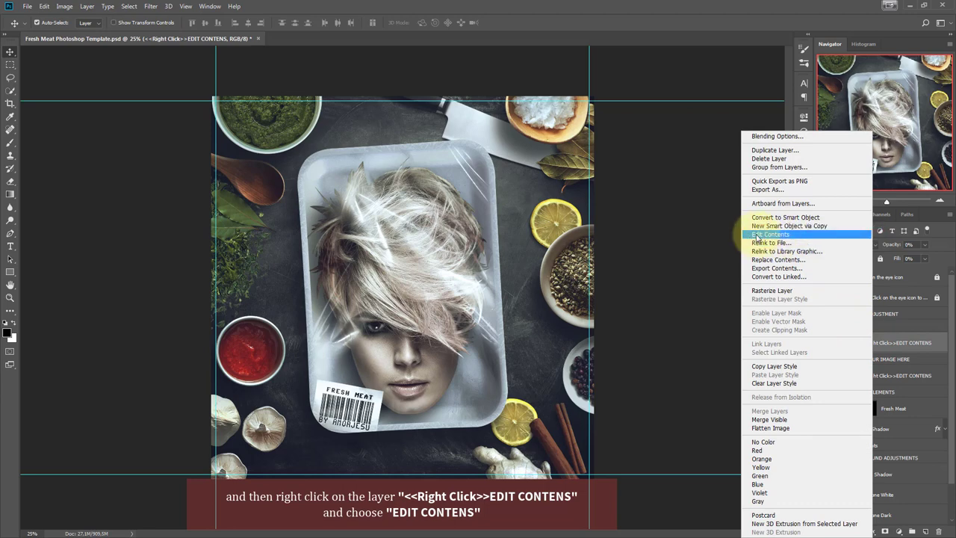
{"action": "left_click", "coordinate": [769, 234]}
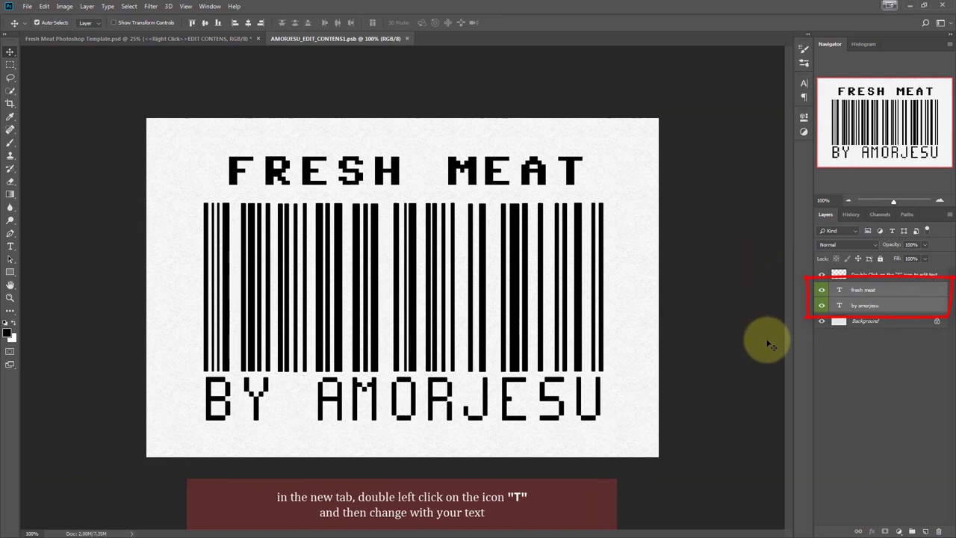
- Change the FRESH MEAT heading on the label to YOUR TEXT
{"action": "double_click", "coordinate": [849, 291]}
{"action": "left_click", "coordinate": [822, 291]}
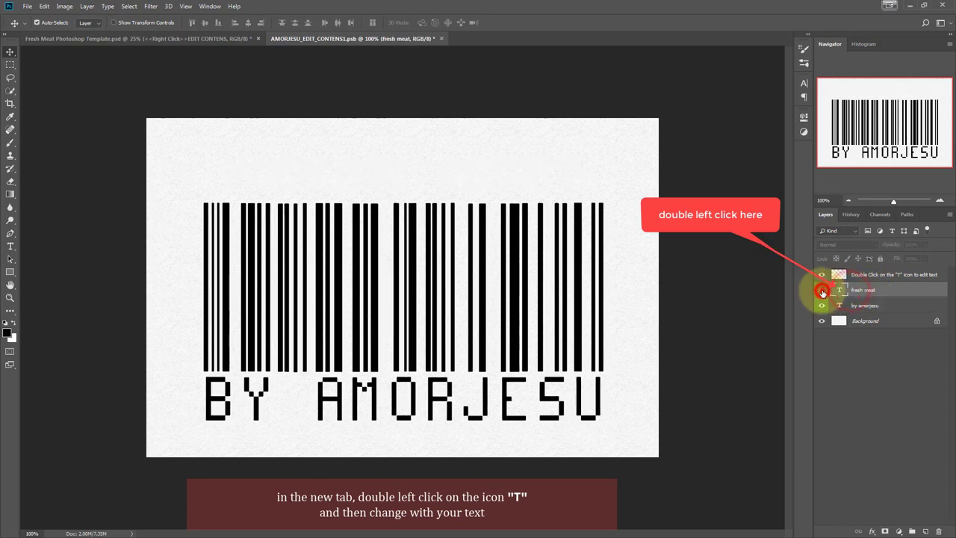
{"action": "left_click", "coordinate": [822, 291]}
{"action": "left_click", "coordinate": [822, 306]}
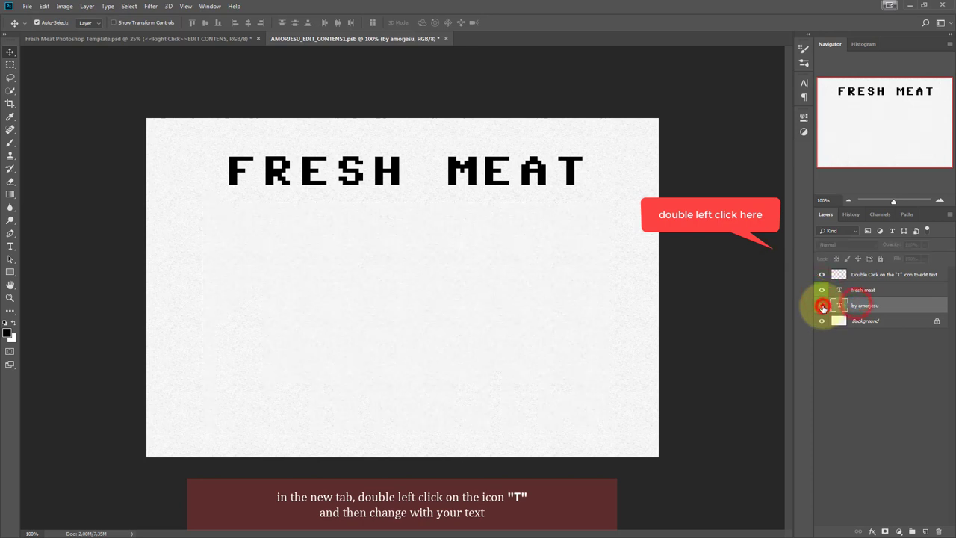
{"action": "left_click", "coordinate": [823, 305]}
{"action": "left_click", "coordinate": [838, 291]}
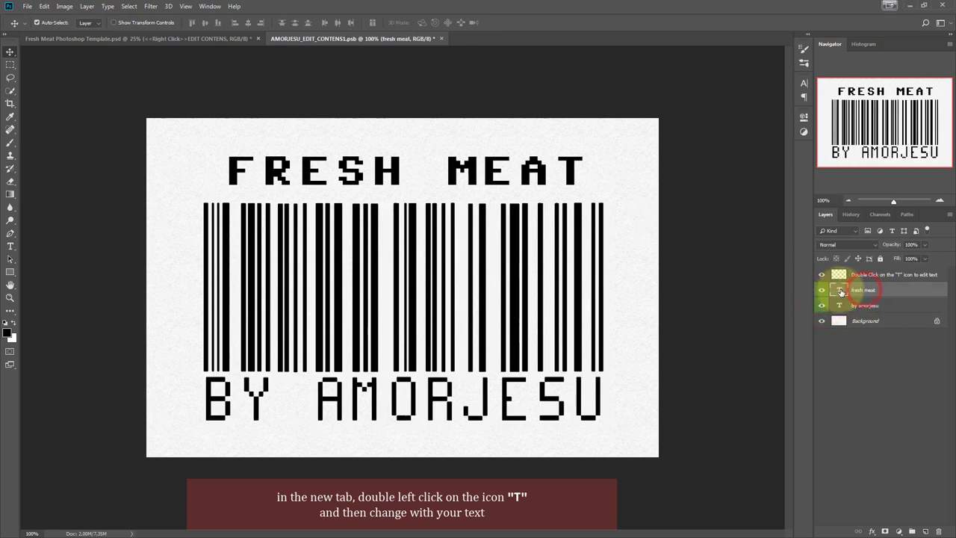
{"action": "double_click", "coordinate": [840, 291]}
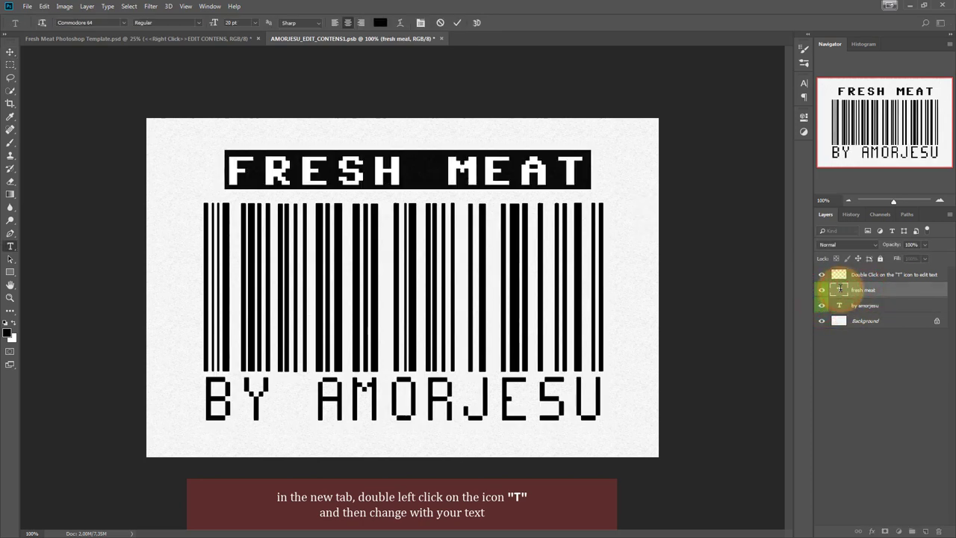
{"action": "left_click_drag", "start_coordinate": [226, 171], "coordinate": [597, 173]}
{"action": "type", "text": "y"}
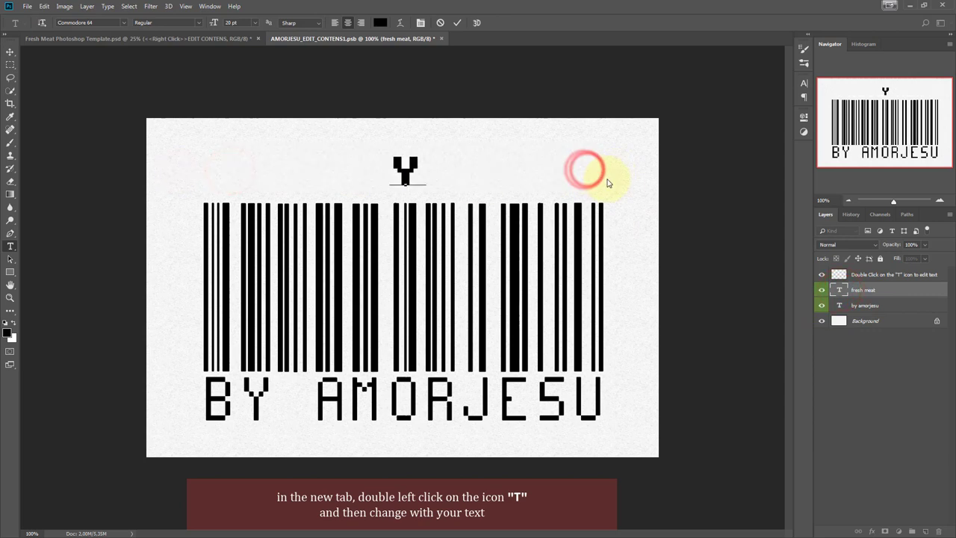
{"action": "type", "text": "OUR TEXT"}
{"action": "left_click", "coordinate": [840, 292]}
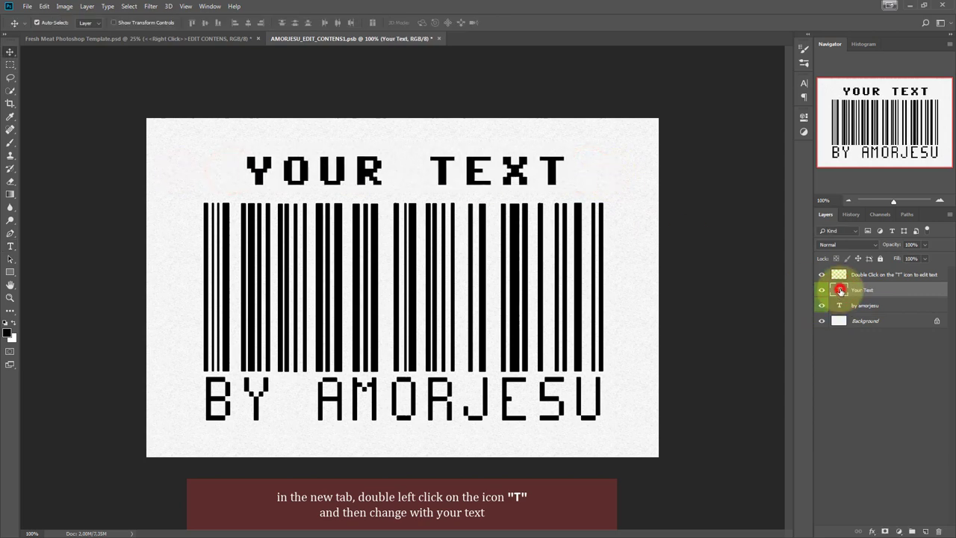
- Replace the name under the barcode with YOUR NAME
{"action": "left_click", "coordinate": [864, 306]}
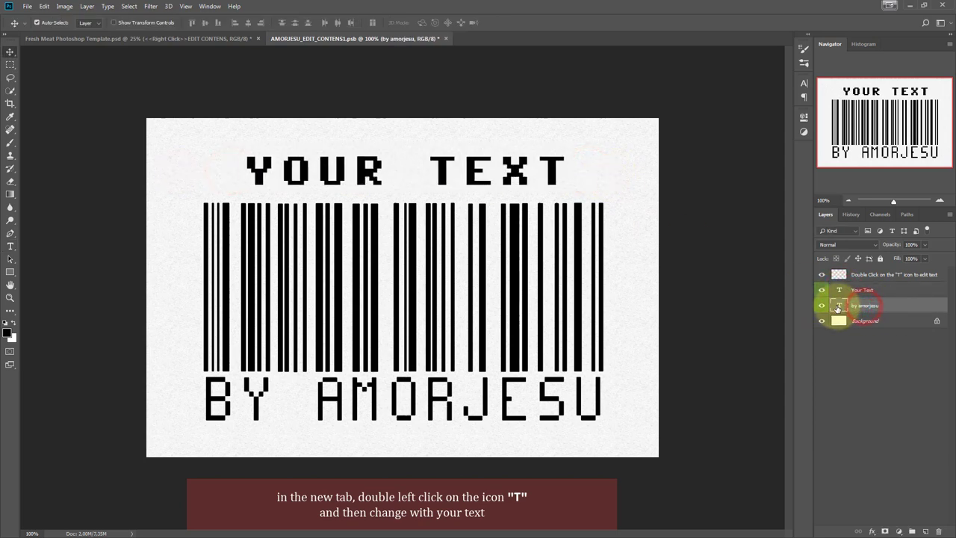
{"action": "double_click", "coordinate": [836, 306]}
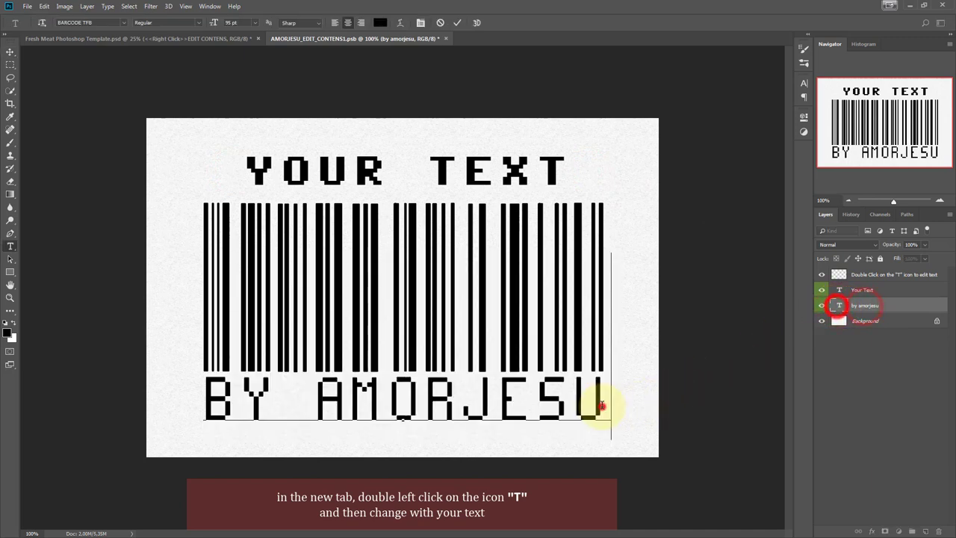
{"action": "left_click_drag", "start_coordinate": [604, 407], "coordinate": [536, 407]}
{"action": "type", "text": "Y"}
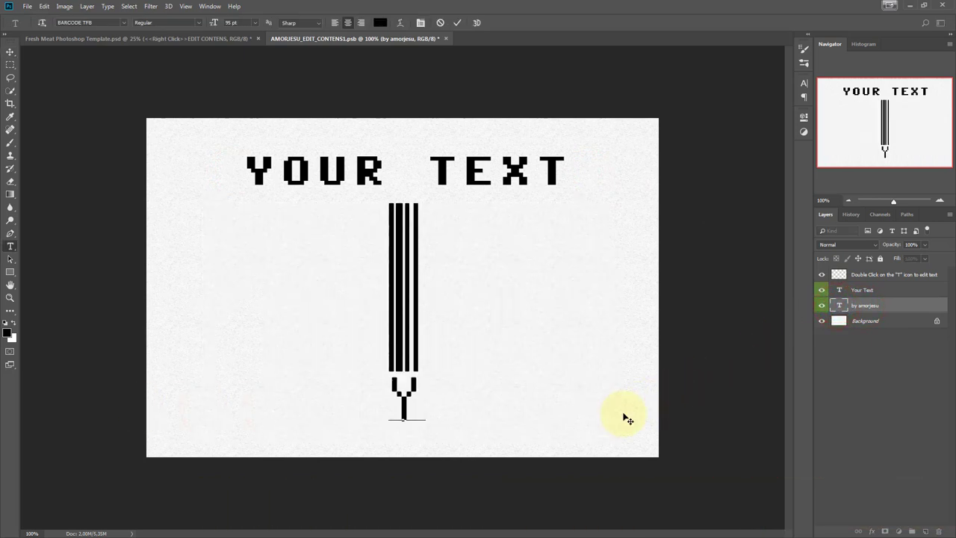
{"action": "type", "text": "OUR NAME"}
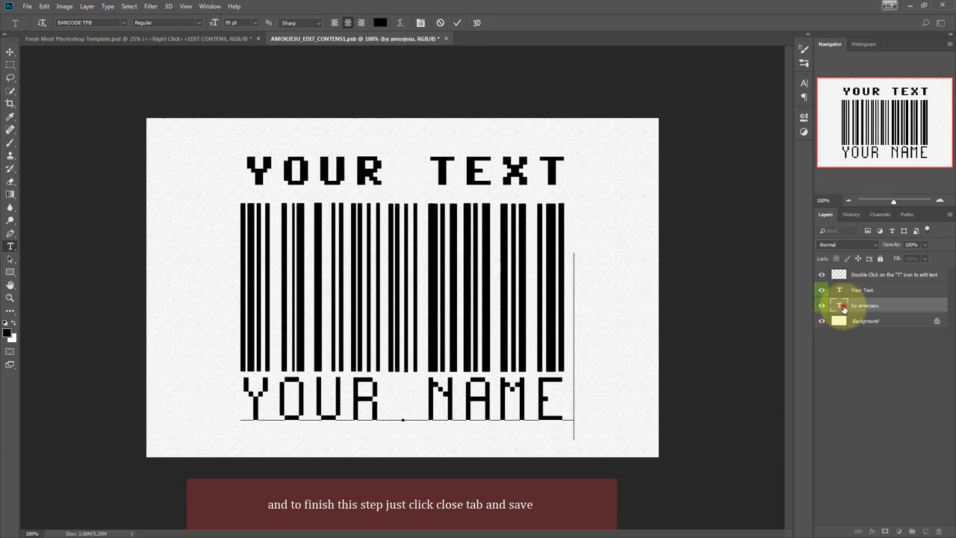
{"action": "left_click", "coordinate": [842, 307]}
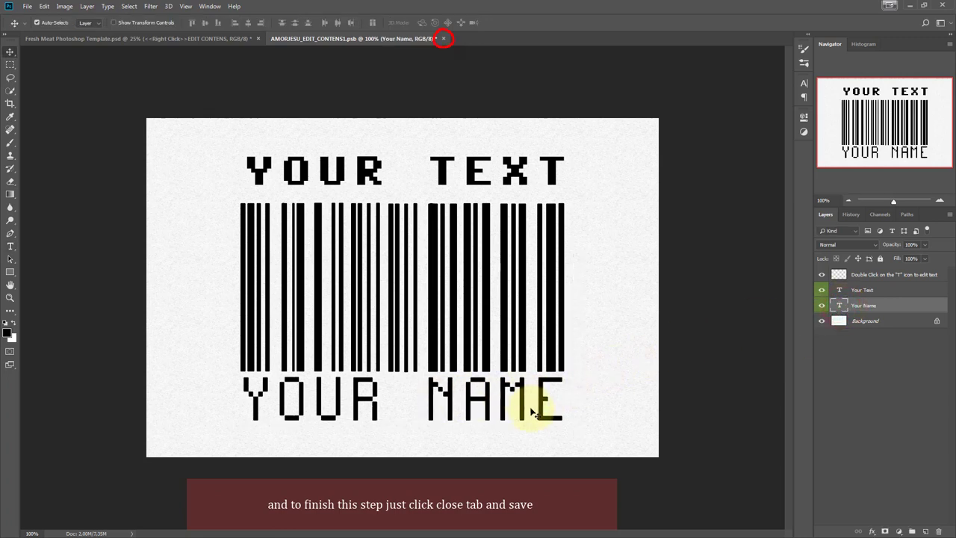
- Save and close the label smart object so the tray label shows YOUR TEXT / YOUR NAME
{"action": "left_click", "coordinate": [442, 38]}
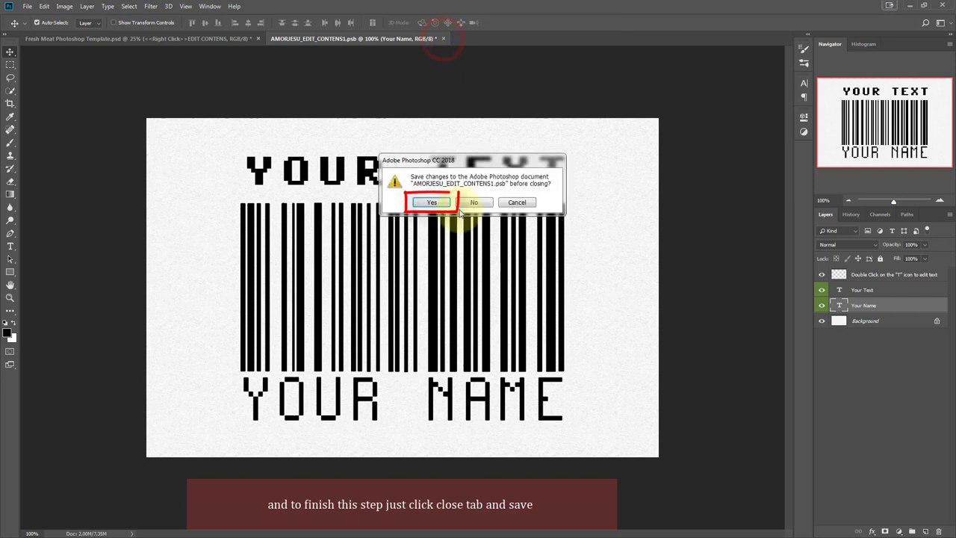
{"action": "left_click", "coordinate": [427, 206]}
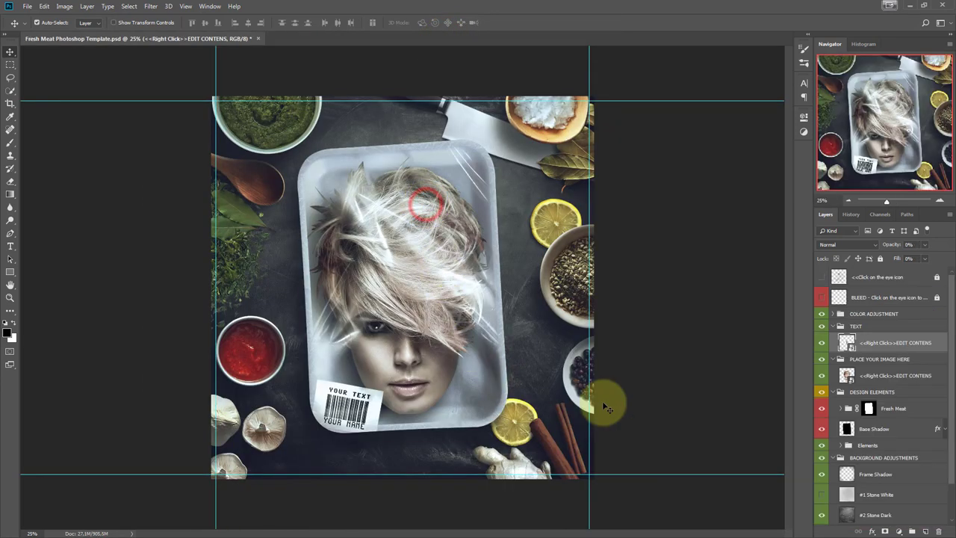
{"action": "left_click", "coordinate": [822, 326]}
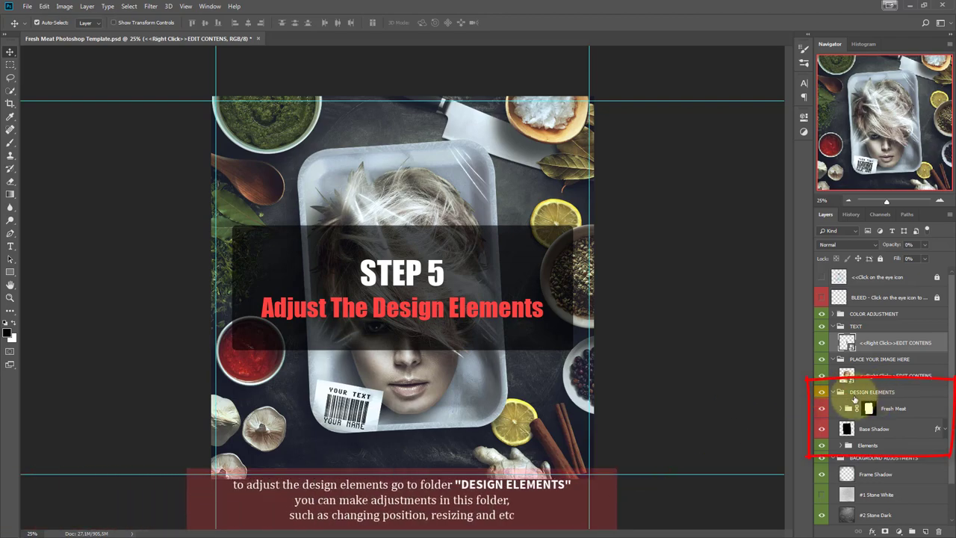
{"action": "left_click", "coordinate": [821, 392]}
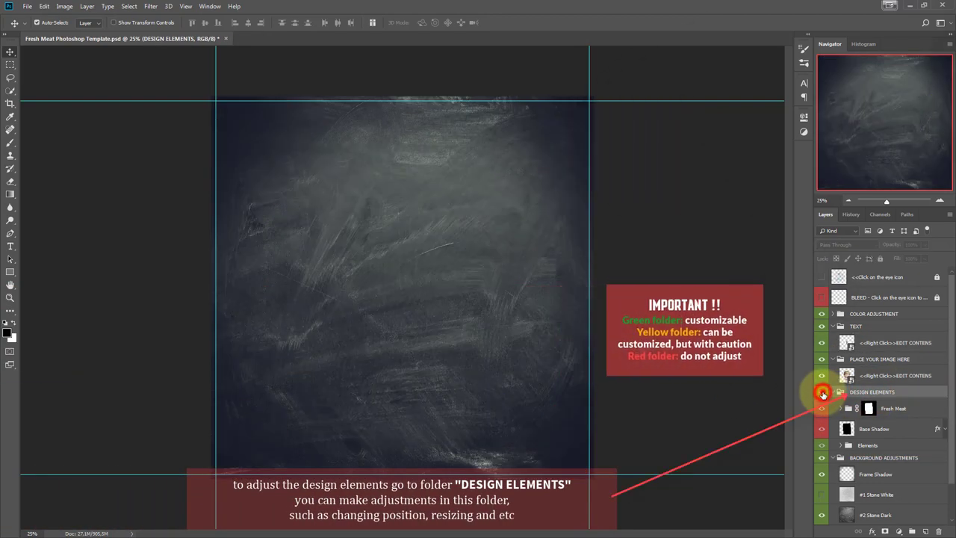
{"action": "left_click", "coordinate": [821, 392]}
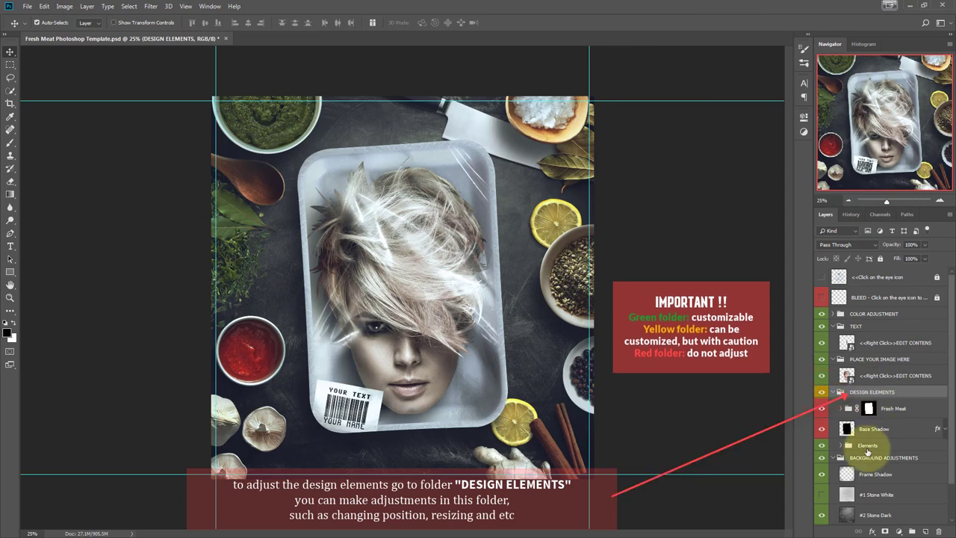
{"action": "left_click", "coordinate": [859, 445]}
{"action": "left_click", "coordinate": [821, 446]}
{"action": "left_click", "coordinate": [821, 446]}
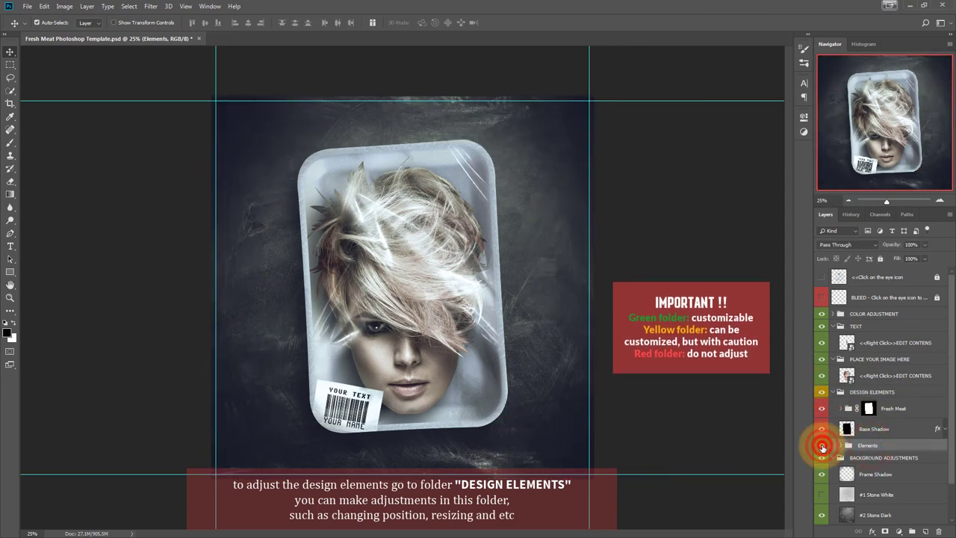
{"action": "left_click", "coordinate": [821, 446]}
{"action": "left_click", "coordinate": [822, 380]}
{"action": "left_click", "coordinate": [822, 380]}
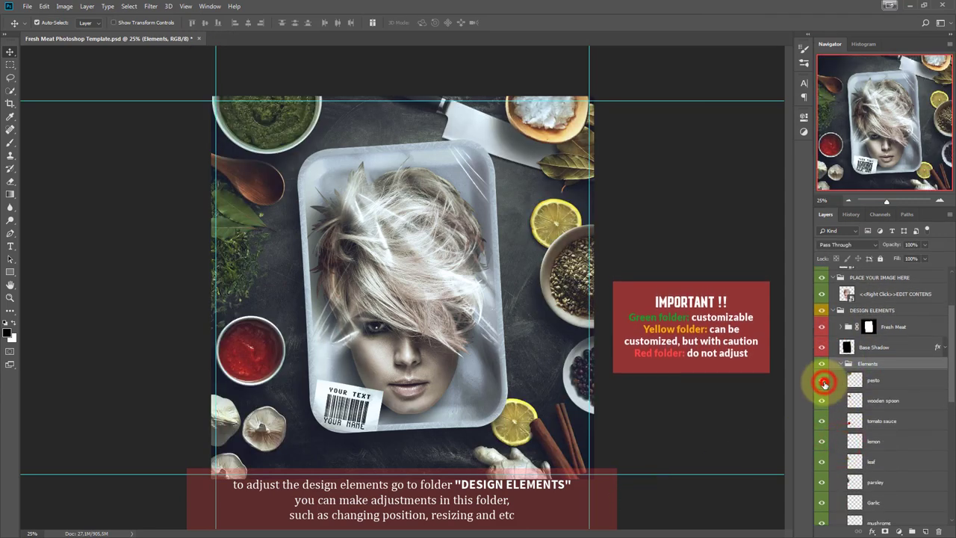
{"action": "left_click", "coordinate": [822, 380]}
{"action": "left_click", "coordinate": [873, 380]}
{"action": "mouse_move", "coordinate": [280, 162]}
{"action": "left_mouse_down"}
{"action": "mouse_move", "coordinate": [289, 327]}
{"action": "mouse_move", "coordinate": [363, 266]}
{"action": "mouse_move", "coordinate": [281, 163]}
{"action": "left_mouse_up"}
{"action": "left_click", "coordinate": [840, 363]}
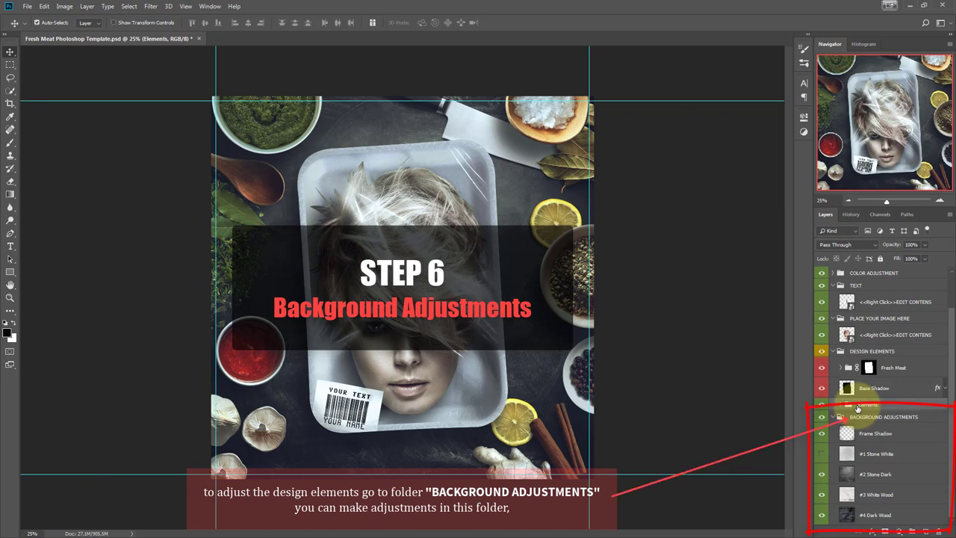
{"action": "left_click", "coordinate": [870, 417]}
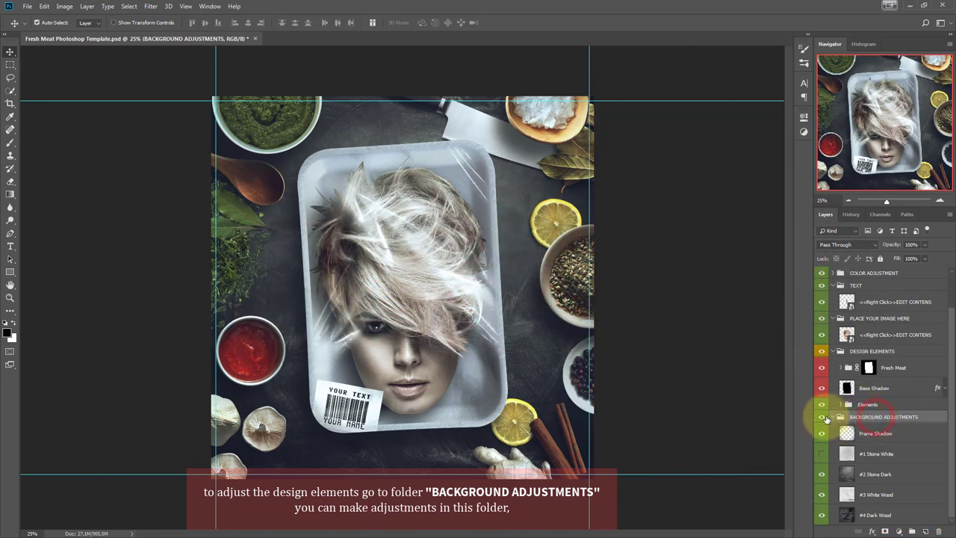
{"action": "left_click", "coordinate": [822, 417]}
{"action": "left_click", "coordinate": [822, 417]}
{"action": "left_click", "coordinate": [862, 433]}
{"action": "left_click", "coordinate": [821, 433]}
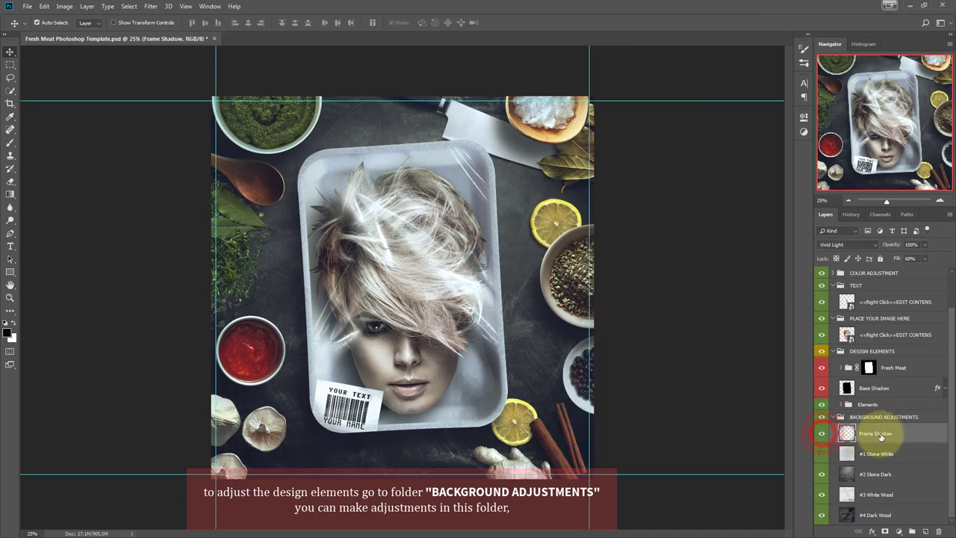
{"action": "left_click", "coordinate": [881, 453]}
{"action": "left_click", "coordinate": [821, 454]}
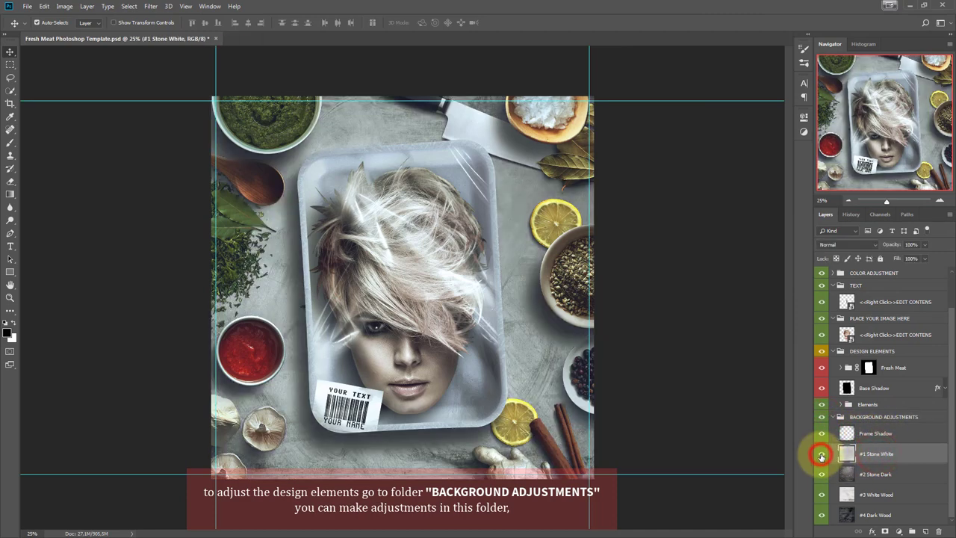
{"action": "left_click", "coordinate": [821, 454]}
{"action": "left_click", "coordinate": [822, 475]}
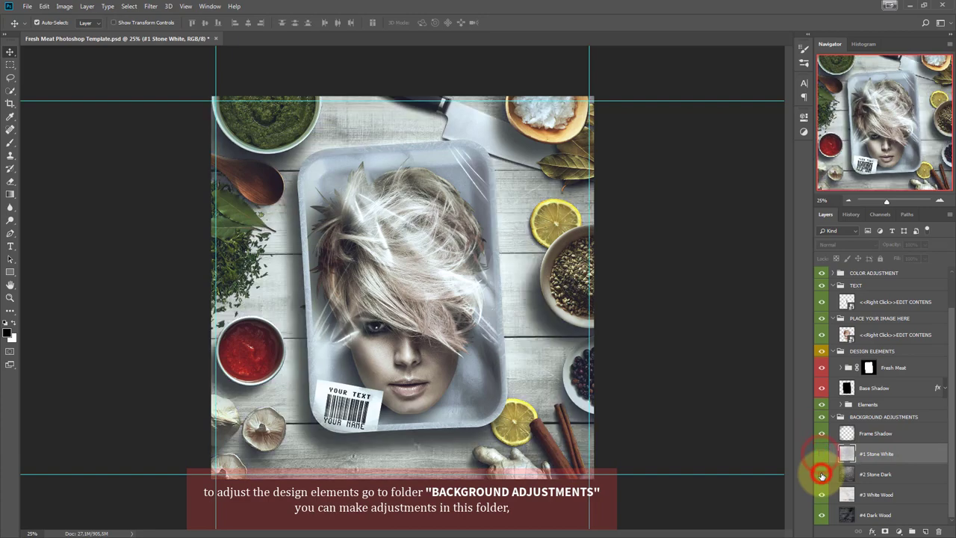
{"action": "left_click", "coordinate": [821, 474]}
{"action": "left_click", "coordinate": [821, 494]}
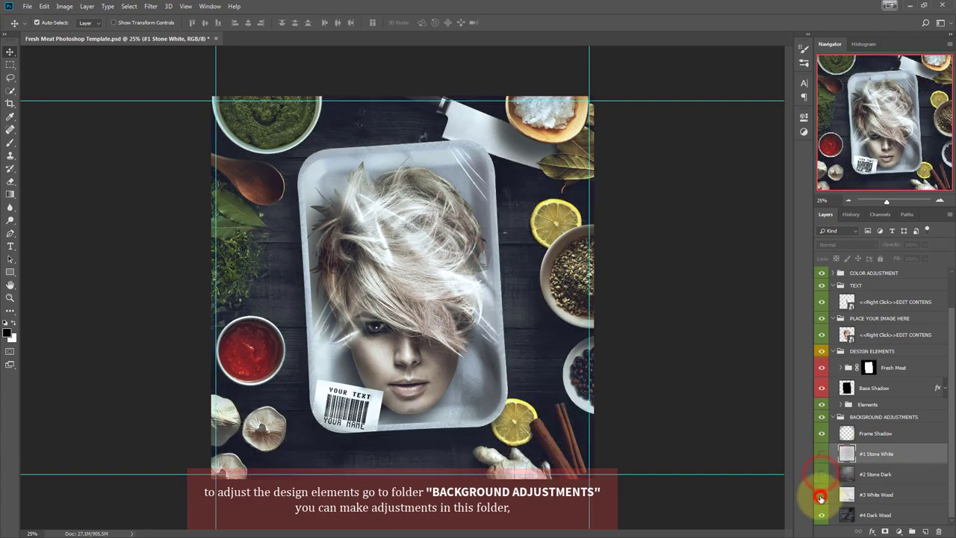
{"action": "left_click", "coordinate": [822, 495]}
{"action": "left_click", "coordinate": [821, 514]}
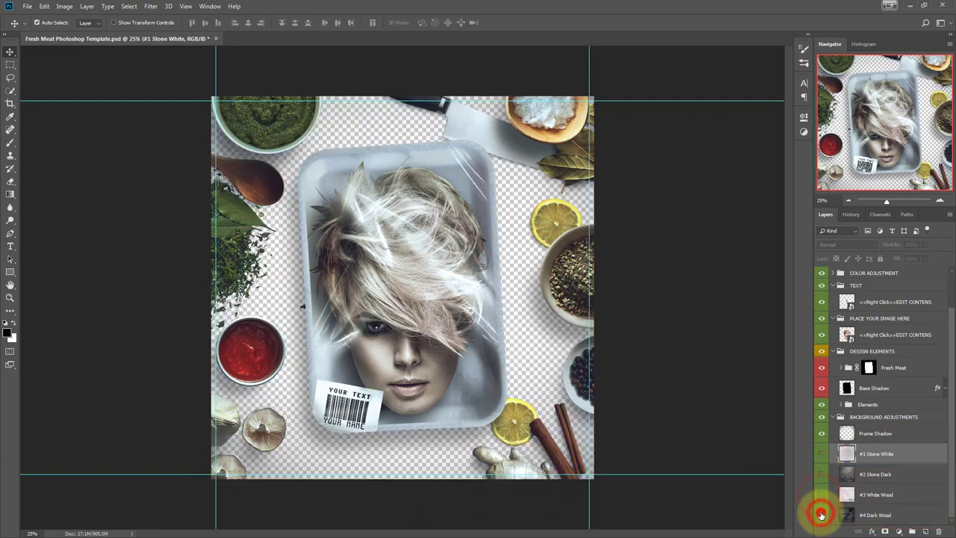
{"action": "left_click", "coordinate": [822, 494]}
{"action": "left_click", "coordinate": [821, 474]}
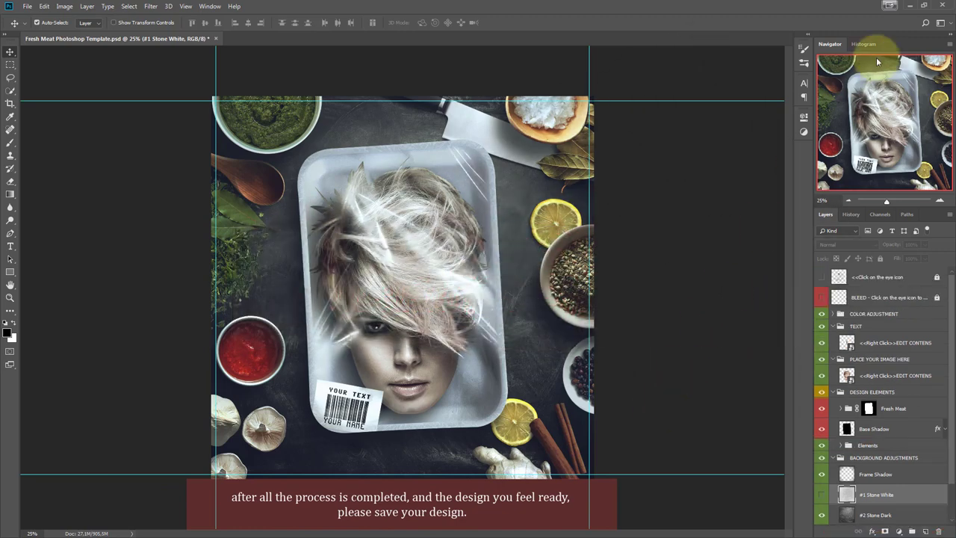
- Quit Photoshop, saving changes to Fresh Meat Photoshop Template.psd
{"action": "left_click", "coordinate": [942, 6]}
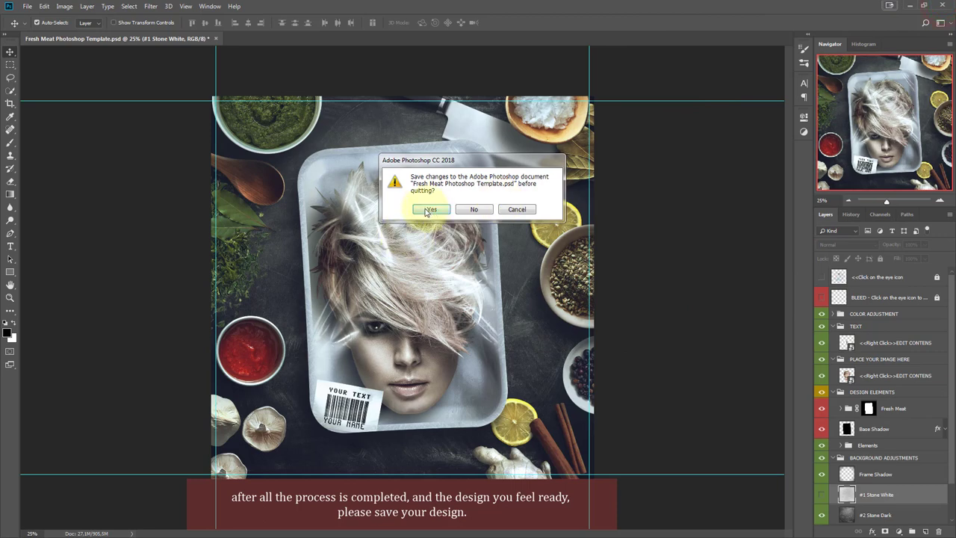
{"action": "left_click", "coordinate": [433, 211]}
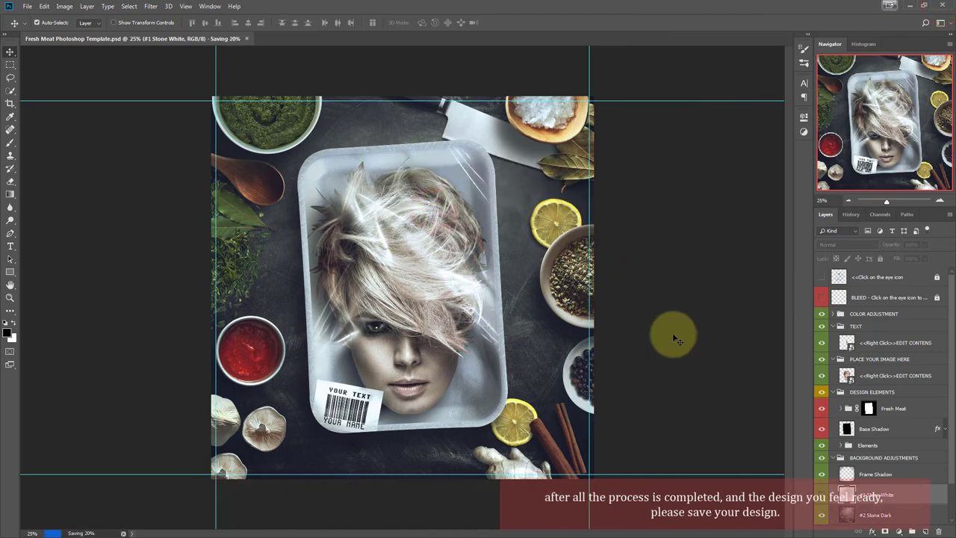